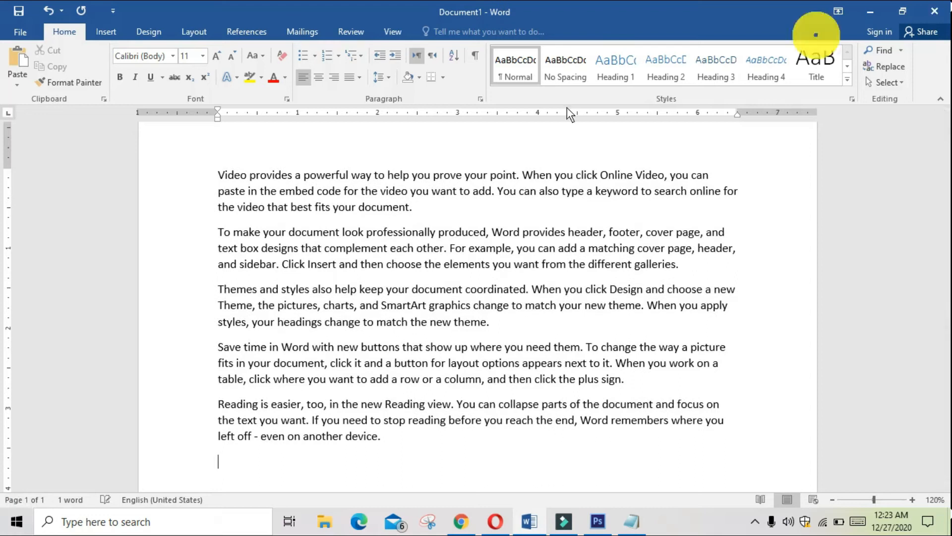
pyautogui.click(903, 52)
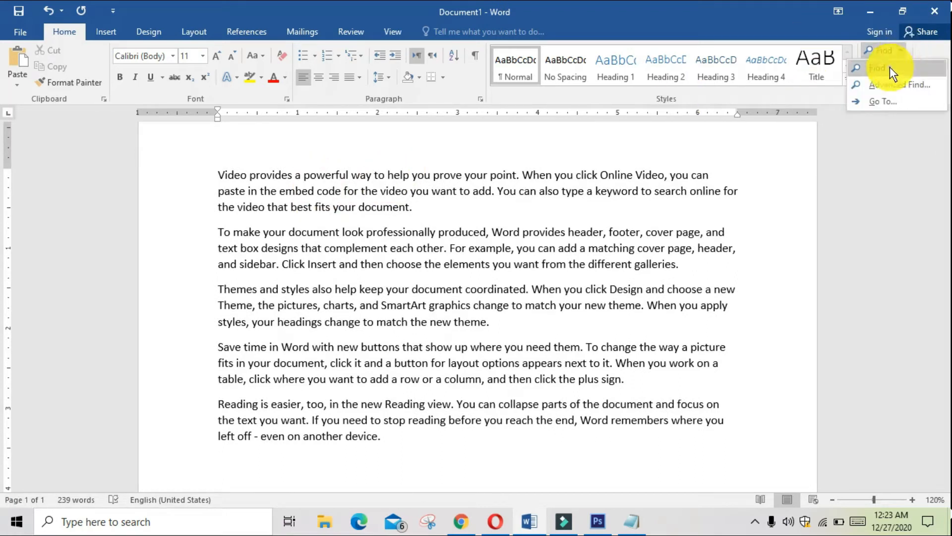
pyautogui.click(770, 158)
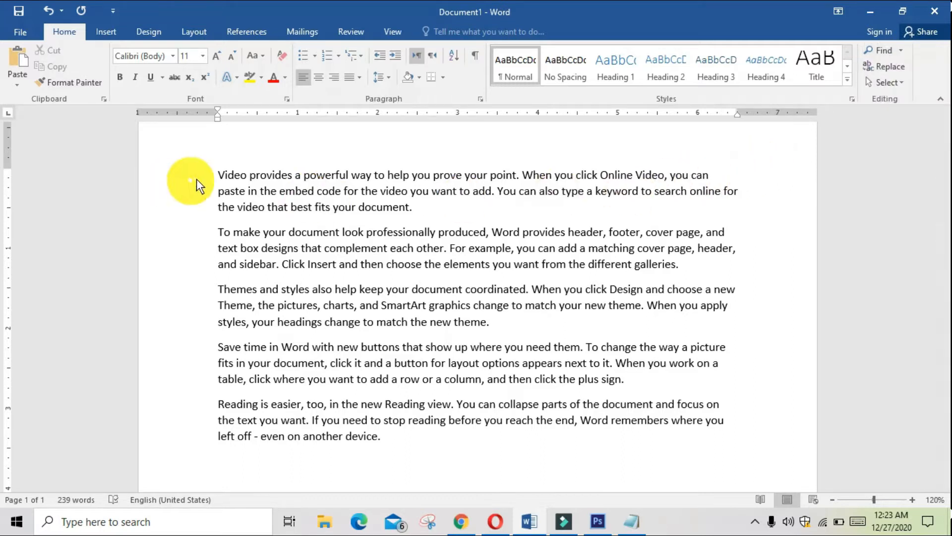
pyautogui.moveTo(216, 174); pyautogui.dragTo(733, 386)
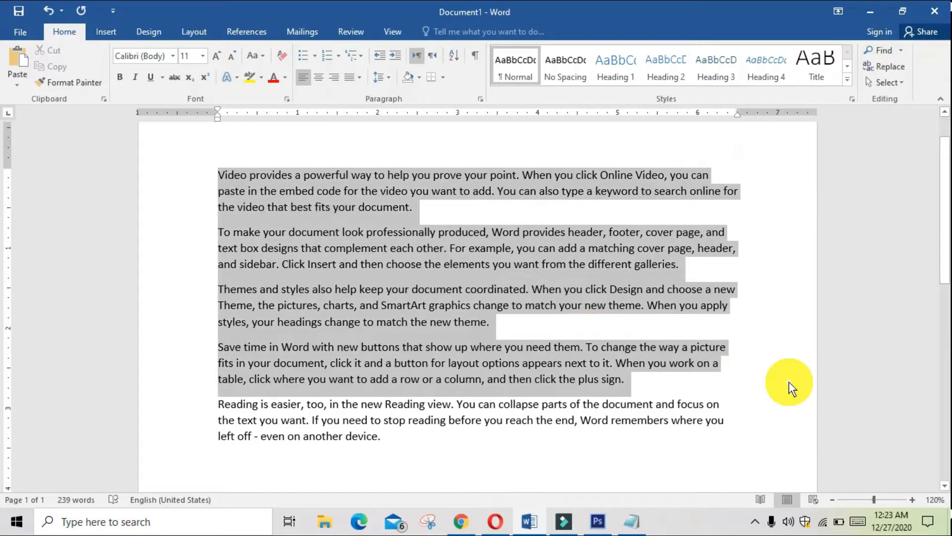
pyautogui.click(733, 387)
pyautogui.moveTo(215, 168); pyautogui.dragTo(733, 436)
pyautogui.click(733, 437)
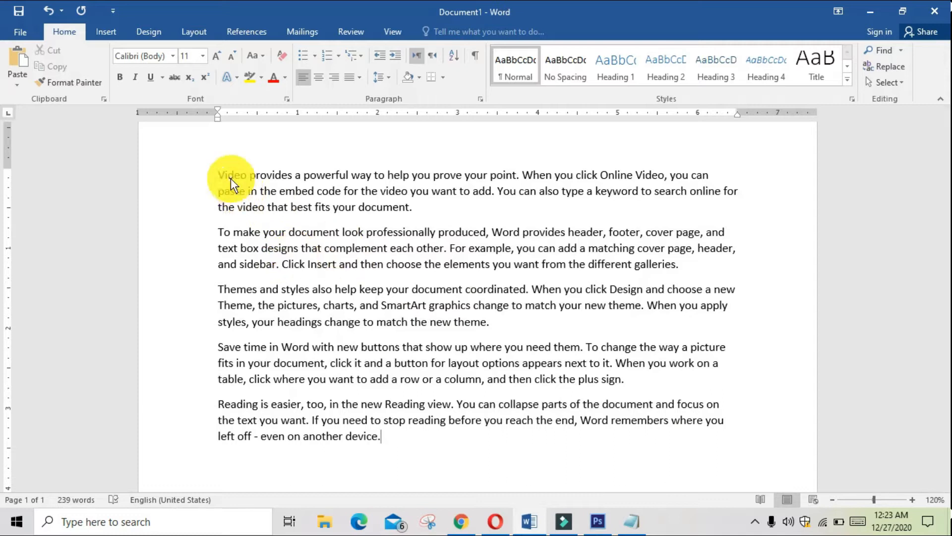
pyautogui.moveTo(224, 176); pyautogui.dragTo(734, 427)
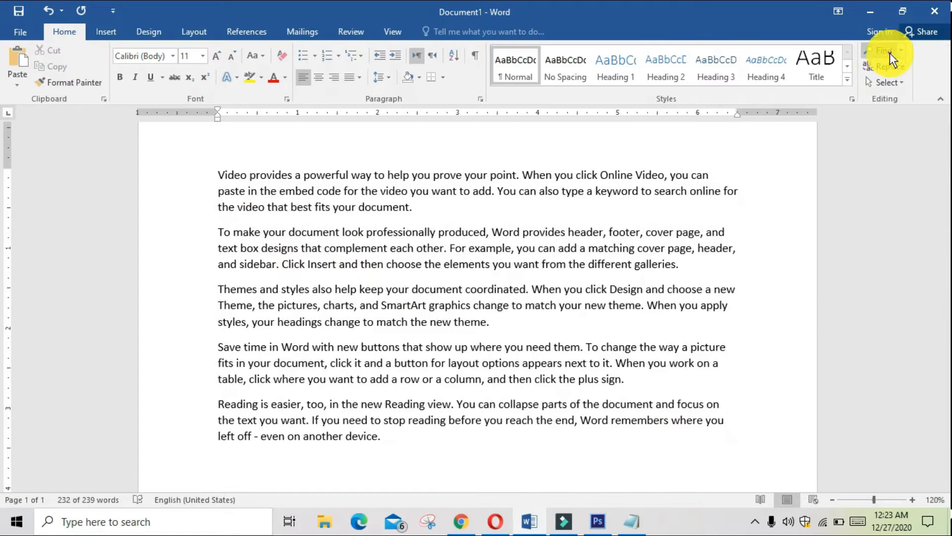
# Step: Search the document for the word "you" with Find, moving the Navigation pane clear of the text
pyautogui.click(901, 50)
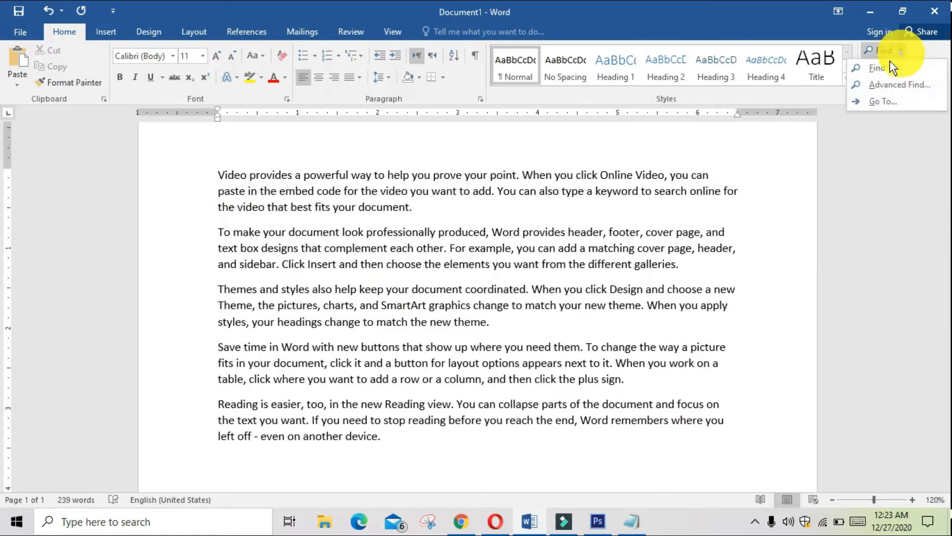
pyautogui.click(880, 68)
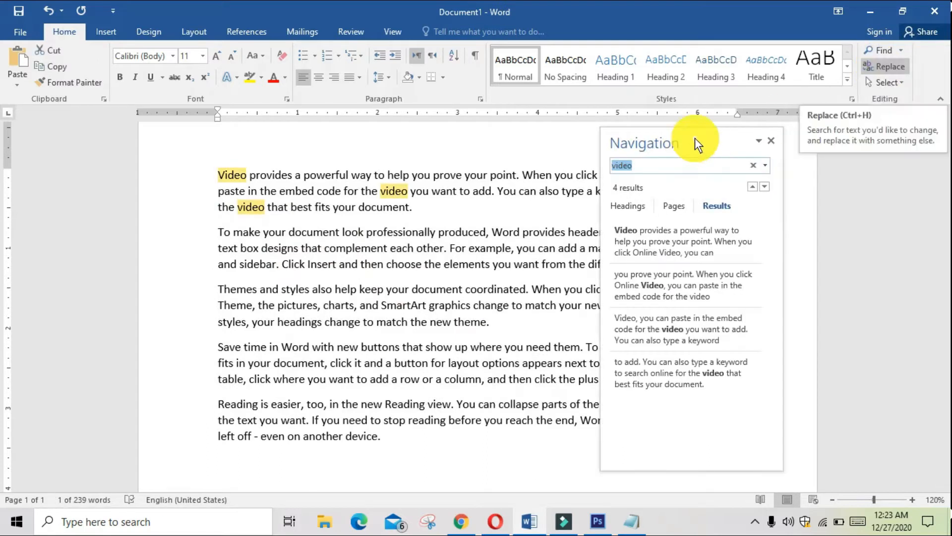
pyautogui.moveTo(587, 143); pyautogui.dragTo(835, 131)
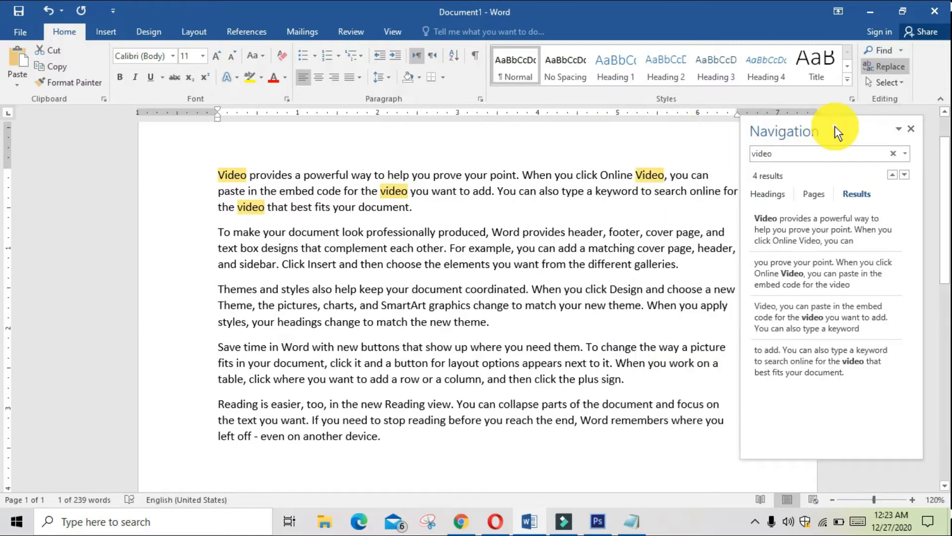
pyautogui.click(773, 153)
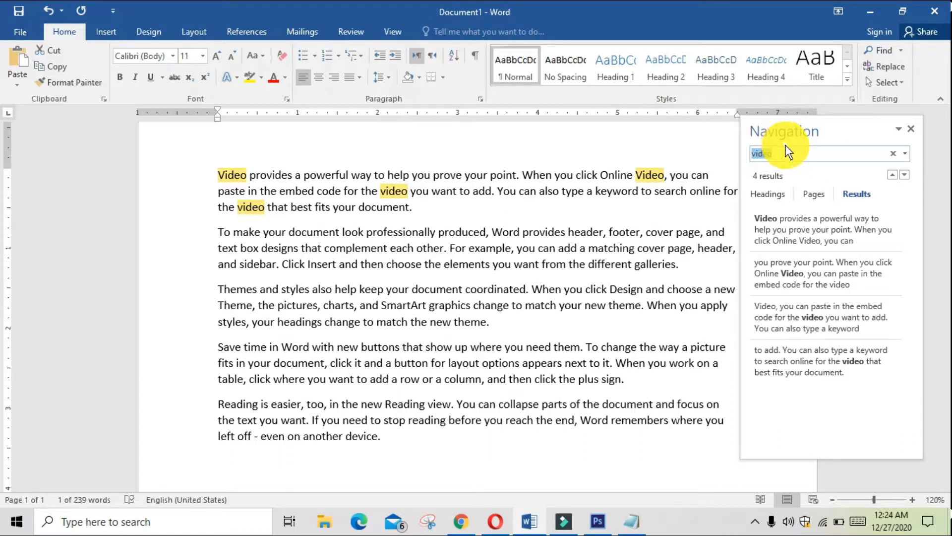
pyautogui.write('you')
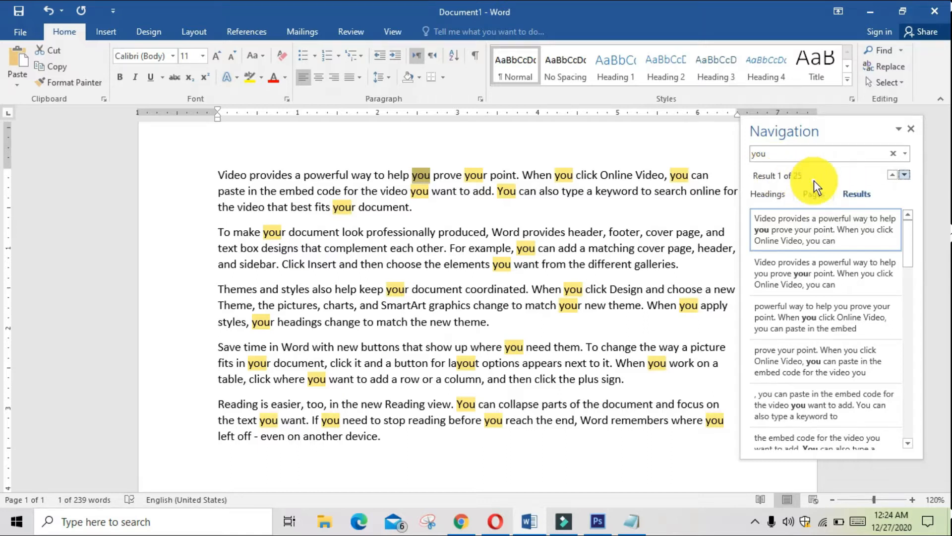
# Step: Go through the "you" matches in the first paragraph, from the second match to the one in "fits your document"
pyautogui.click(842, 273)
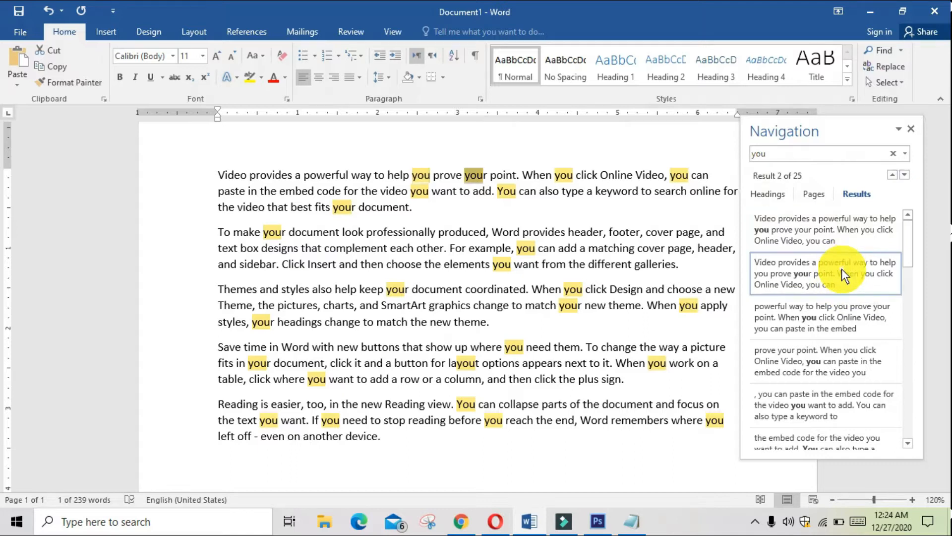
pyautogui.scroll(-1, 842, 268)
pyautogui.click(841, 286)
pyautogui.scroll(-1, 841, 290)
pyautogui.click(841, 294)
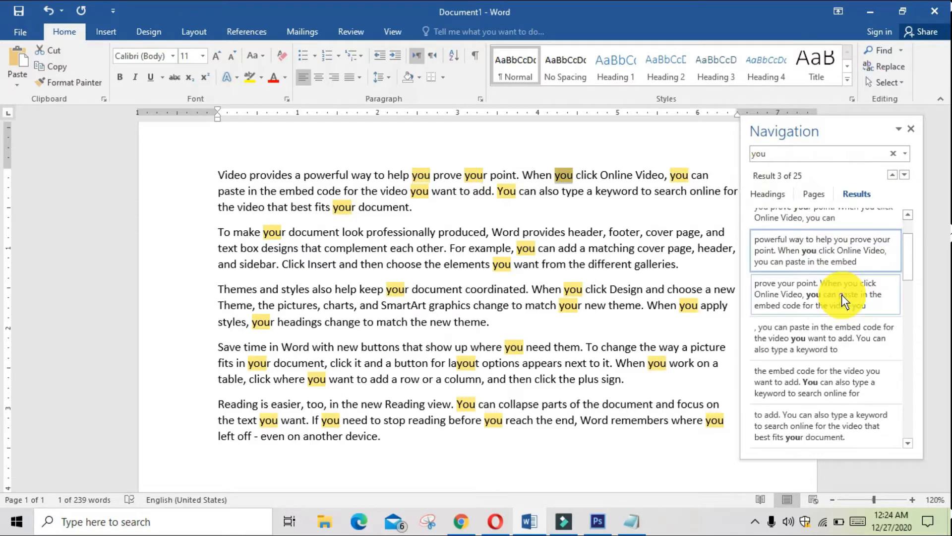
pyautogui.click(849, 340)
pyautogui.click(857, 401)
pyautogui.click(853, 421)
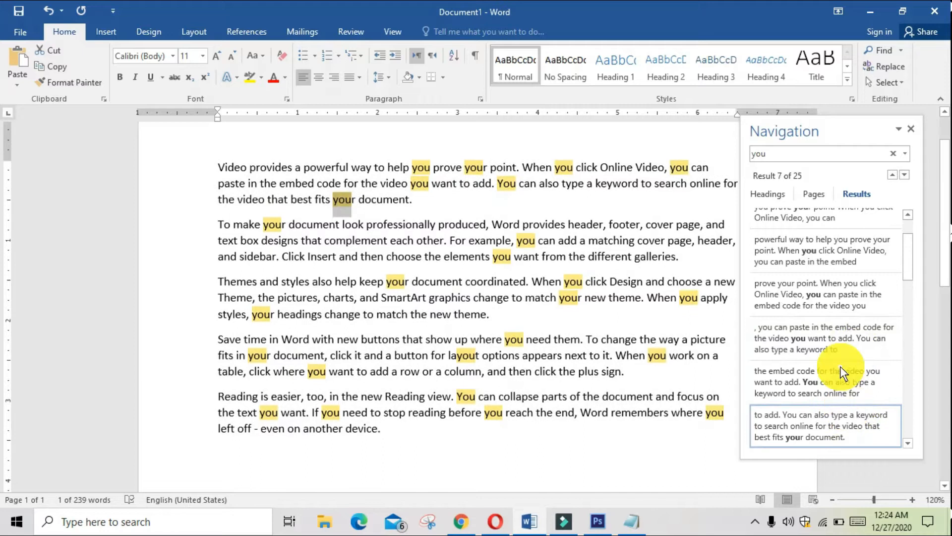
# Step: Go through the "you" matches in the second and third paragraphs, ending at "your headings", and return to the start of the results list
pyautogui.scroll(-2, 840, 370)
pyautogui.click(839, 385)
pyautogui.click(840, 422)
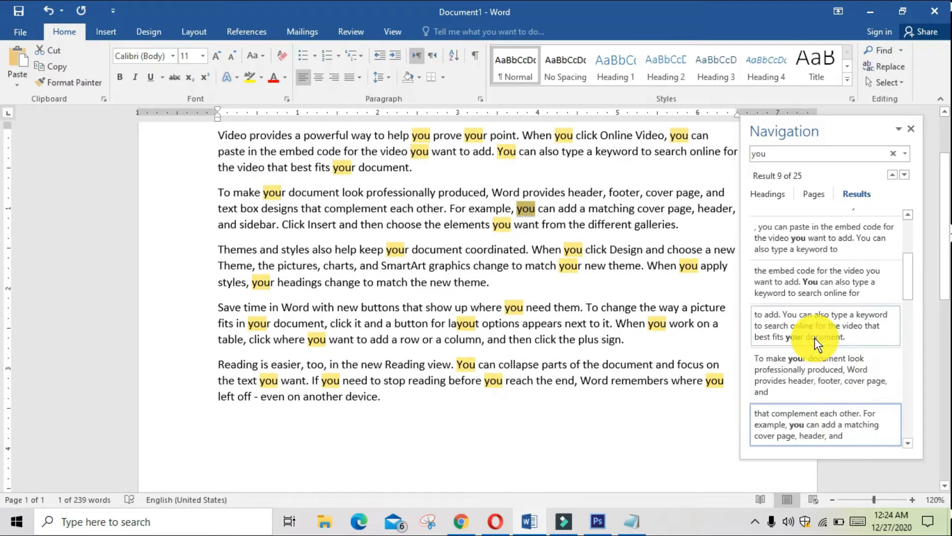
pyautogui.scroll(-2, 819, 357)
pyautogui.click(825, 382)
pyautogui.click(825, 403)
pyautogui.click(829, 446)
pyautogui.scroll(-2, 815, 303)
pyautogui.click(816, 343)
pyautogui.click(820, 387)
pyautogui.click(822, 423)
pyautogui.scroll(3, 806, 342)
pyautogui.scroll(6, 807, 330)
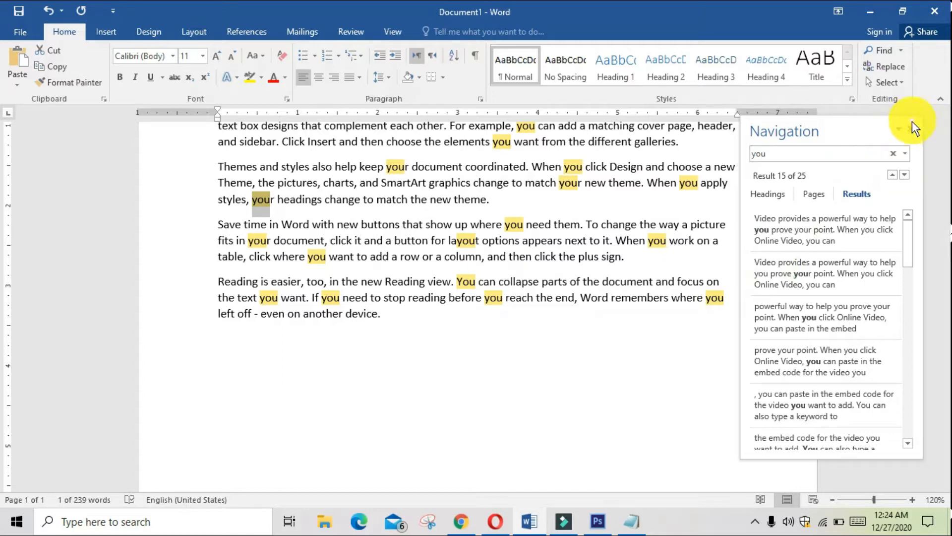
# Step: Return to the beginning of the document and close the Navigation pane
pyautogui.moveTo(855, 126); pyautogui.dragTo(845, 153)
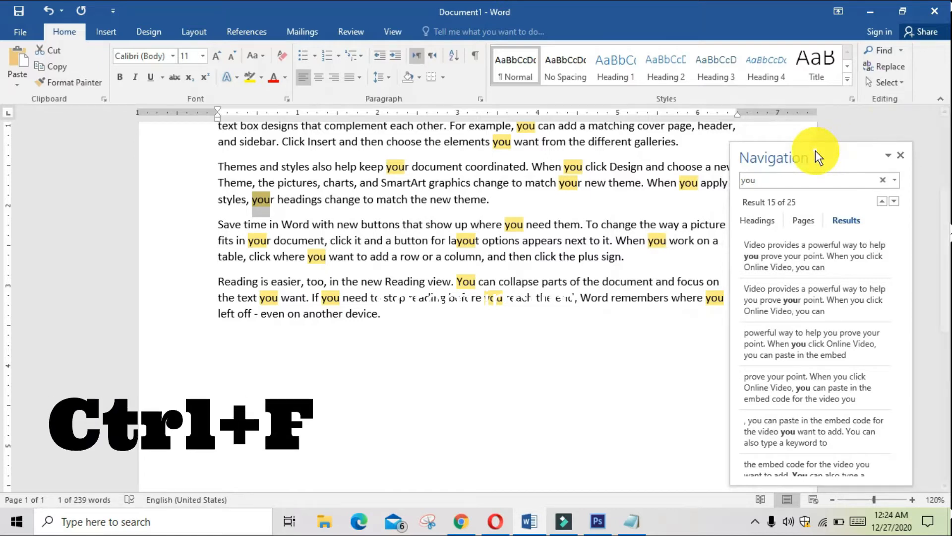
pyautogui.scroll(1, 610, 192)
pyautogui.scroll(3, 610, 192)
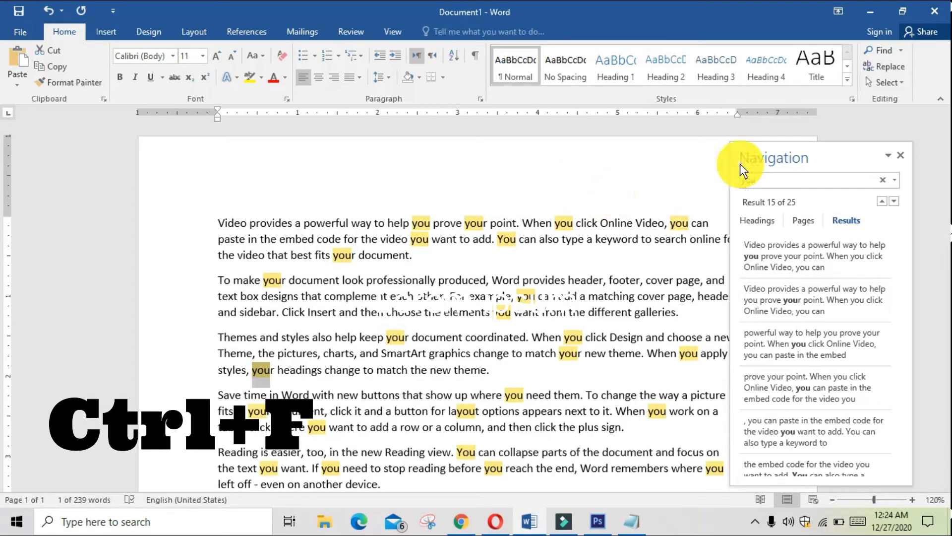
pyautogui.click(900, 155)
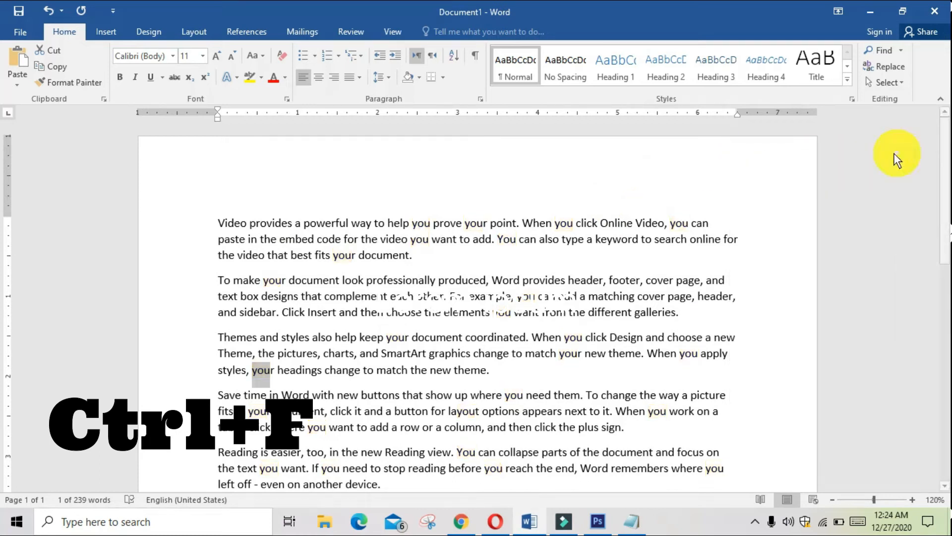
# Step: Run Find for "you" once more, move the Navigation pane off the text, and close it
pyautogui.hotkey('ctrl', 'f')
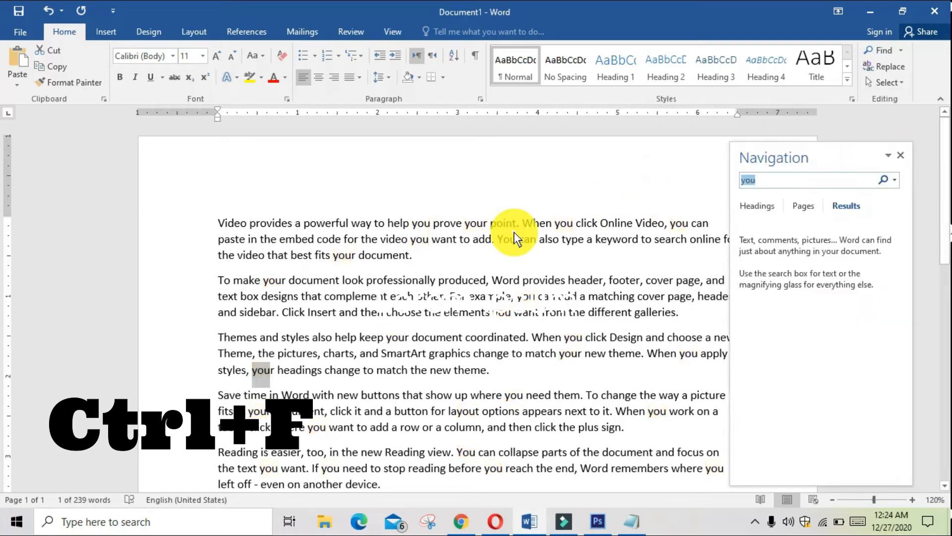
pyautogui.scroll(-3, 703, 177)
pyautogui.moveTo(843, 150); pyautogui.dragTo(942, 130)
pyautogui.scroll(3, 568, 206)
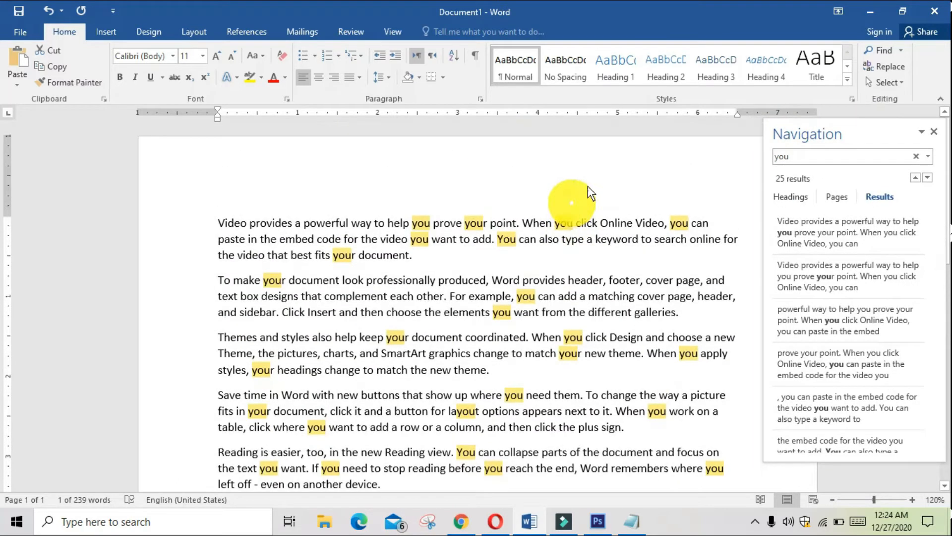
pyautogui.click(933, 132)
# Step: Open Advanced Find, switch to Replace, and set the text to find to "video"
pyautogui.click(899, 51)
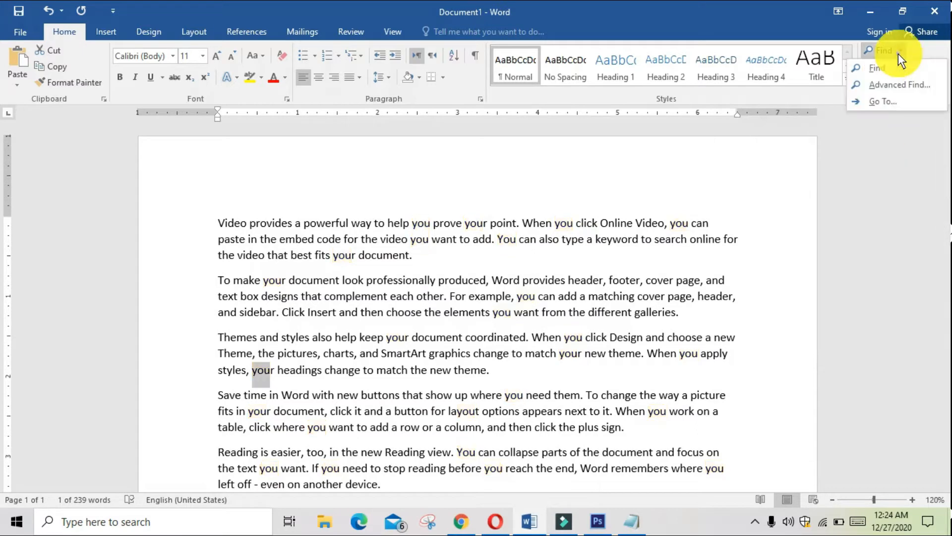
pyautogui.click(910, 88)
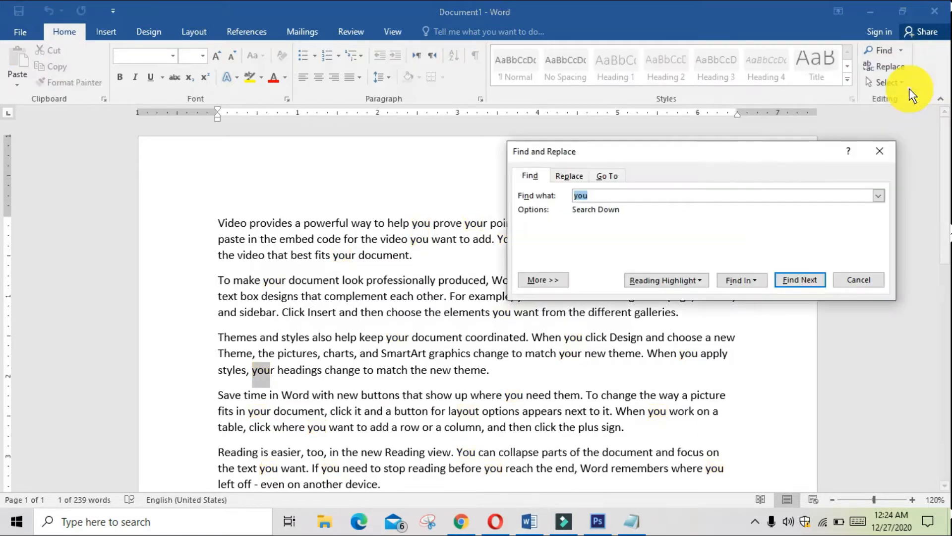
pyautogui.moveTo(732, 150); pyautogui.dragTo(629, 128)
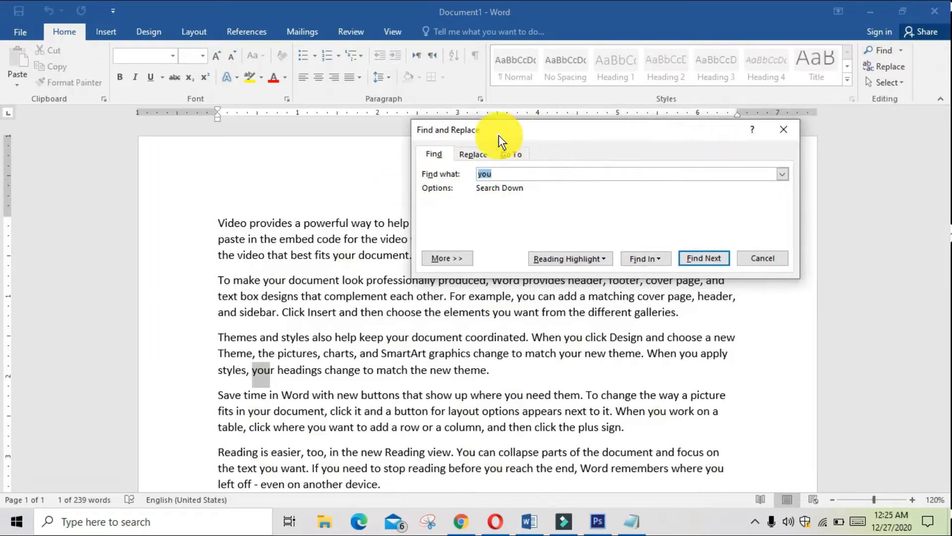
pyautogui.click(477, 154)
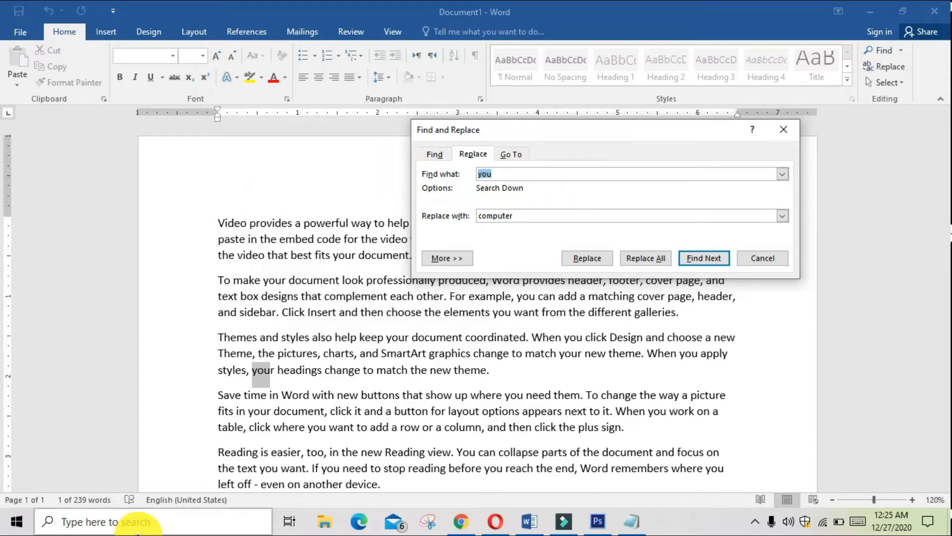
pyautogui.write('video')
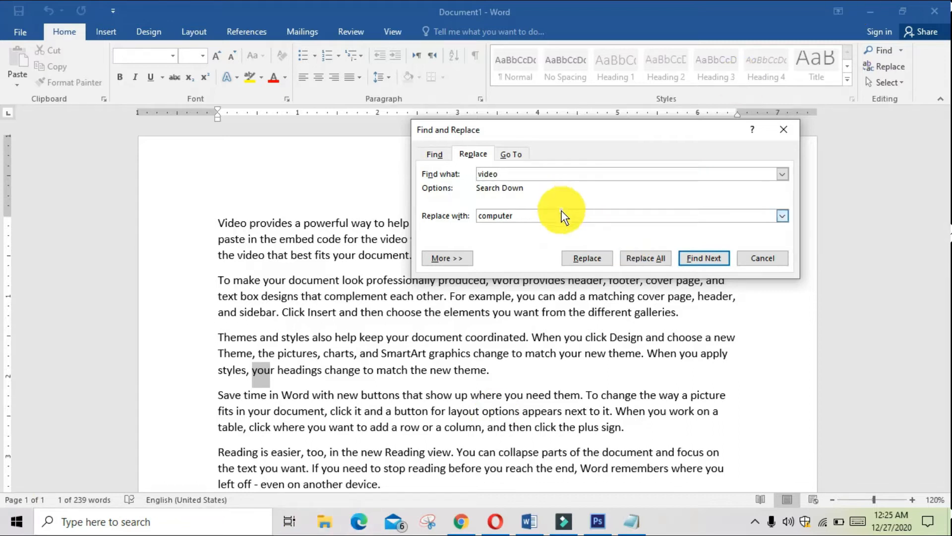
# Step: Set the replacement text to "ms word" and move the Find and Replace dialog slightly aside
pyautogui.moveTo(562, 216); pyautogui.dragTo(475, 216)
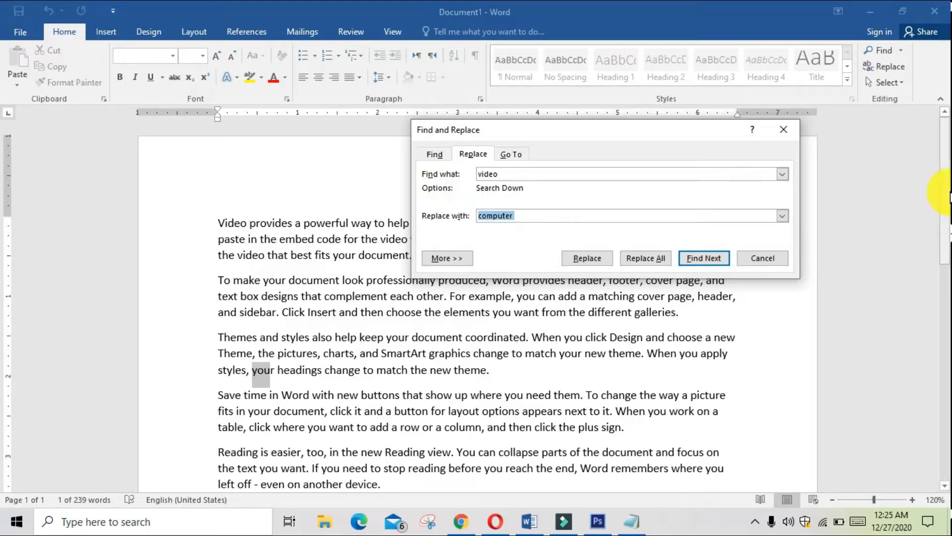
pyautogui.write('ms word')
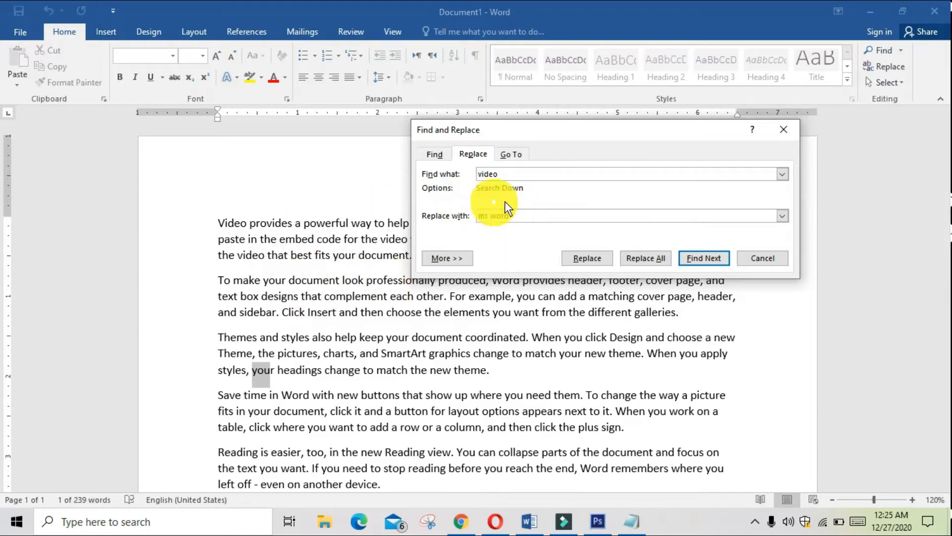
pyautogui.click(580, 175)
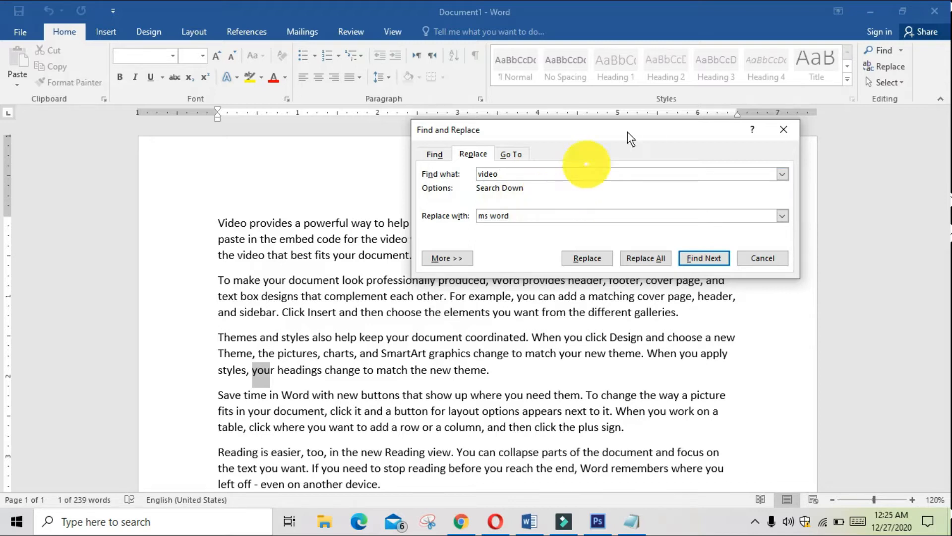
pyautogui.moveTo(636, 124); pyautogui.dragTo(672, 141)
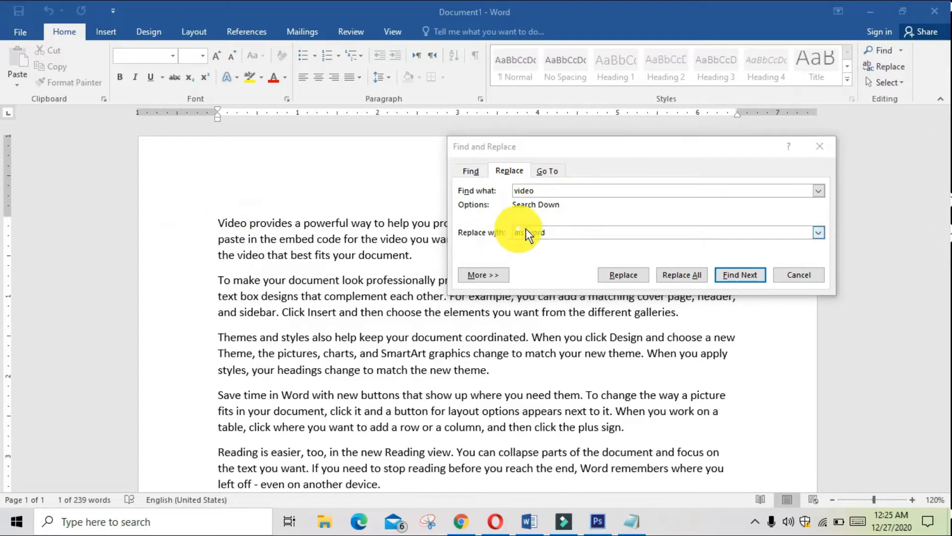
pyautogui.click(543, 229)
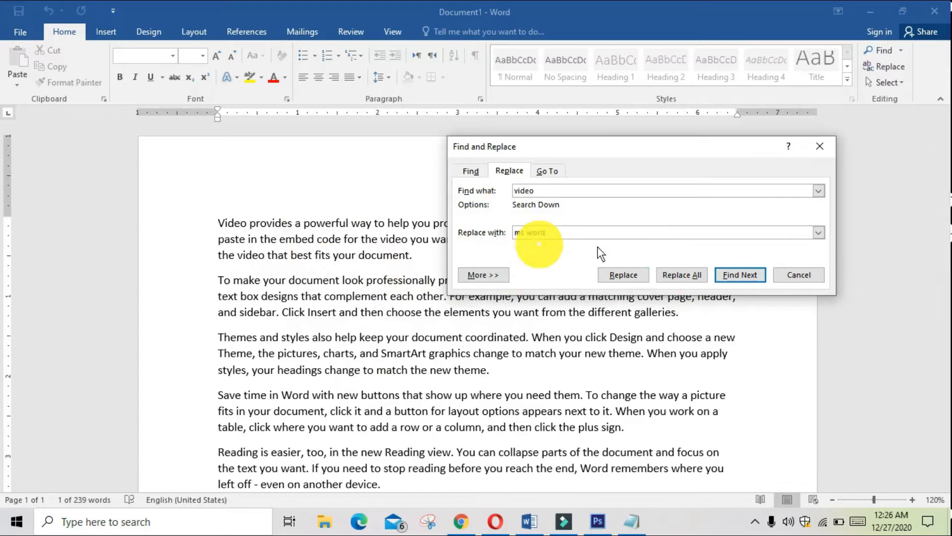
# Step: Replace all occurrences of "video" with "ms word", continuing the search from the beginning, and close the Find and Replace dialog
pyautogui.click(669, 275)
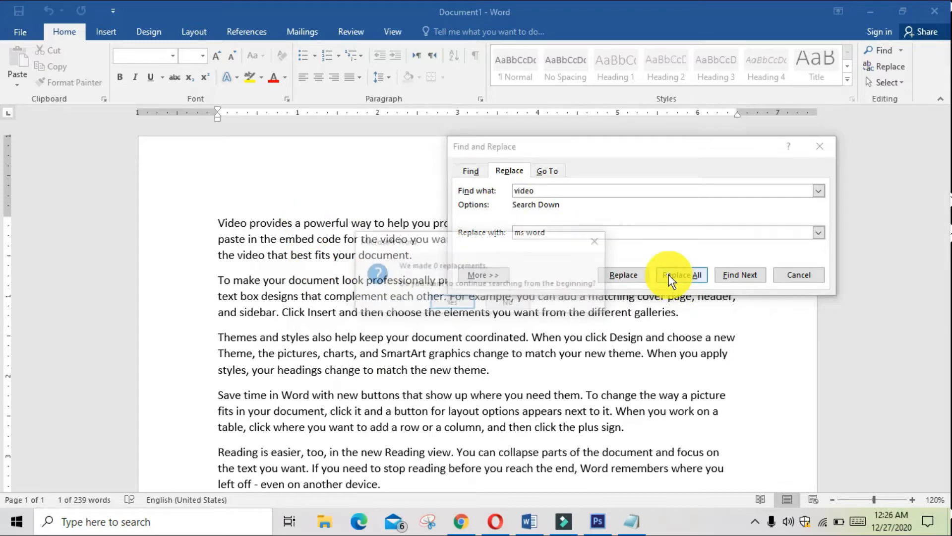
pyautogui.click(450, 303)
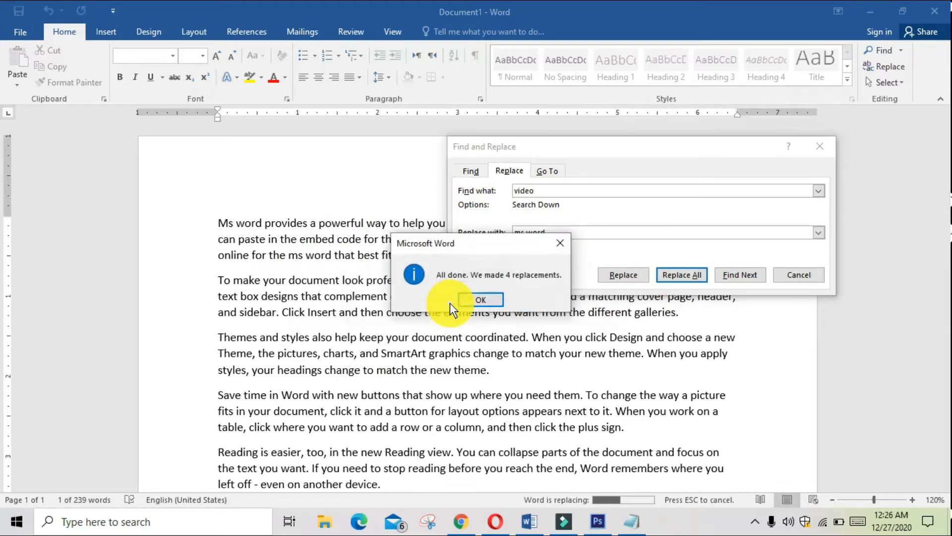
pyautogui.click(476, 297)
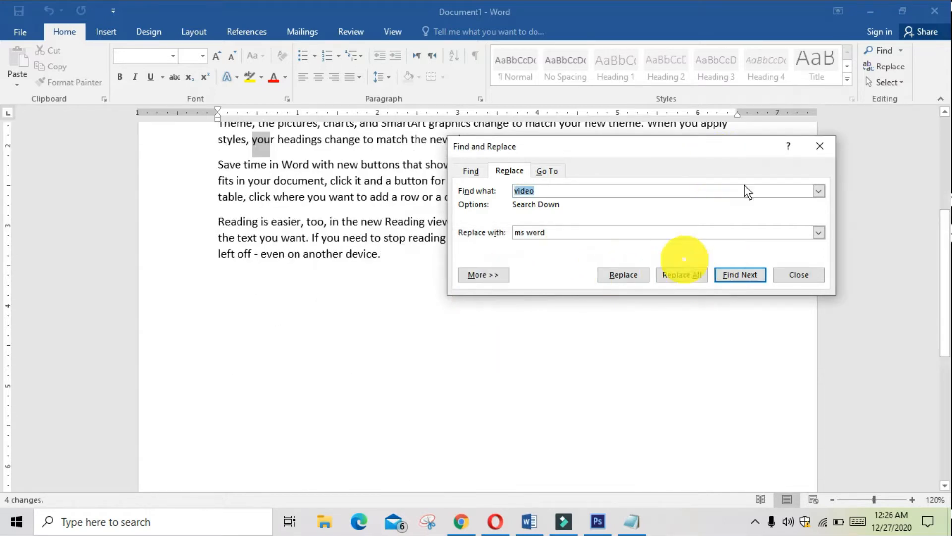
pyautogui.click(791, 269)
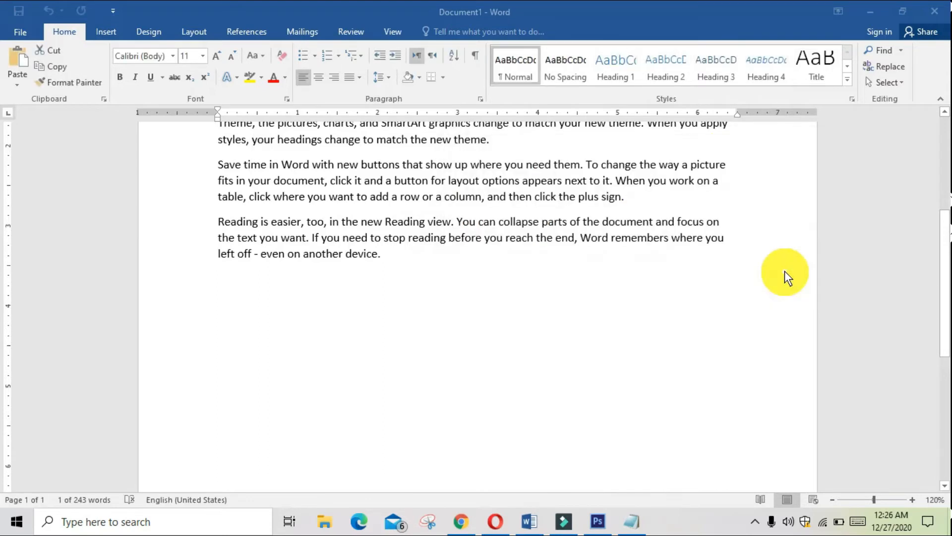
pyautogui.scroll(5, 783, 266)
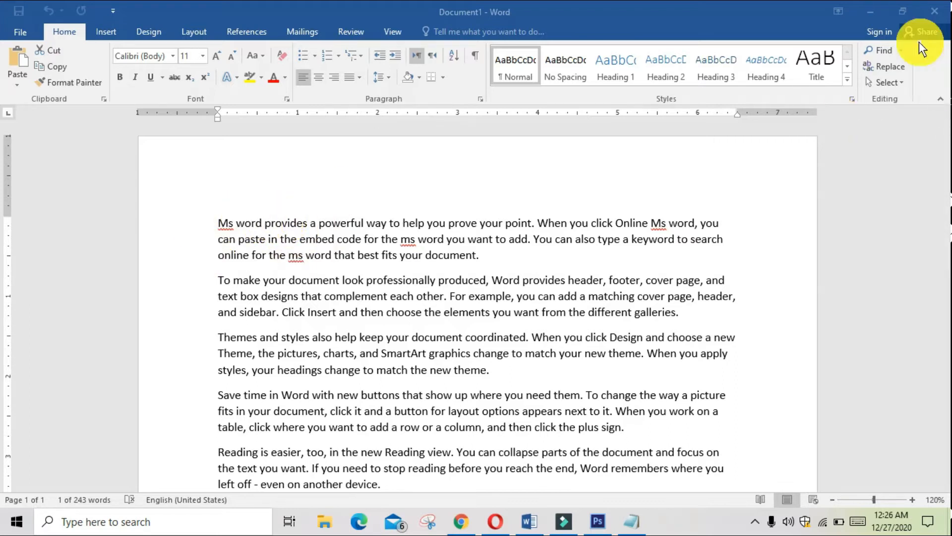
# Step: Open Advanced Find, view the Replace and Go To options of the Find and Replace dialog, and close it
pyautogui.click(904, 49)
pyautogui.click(904, 49)
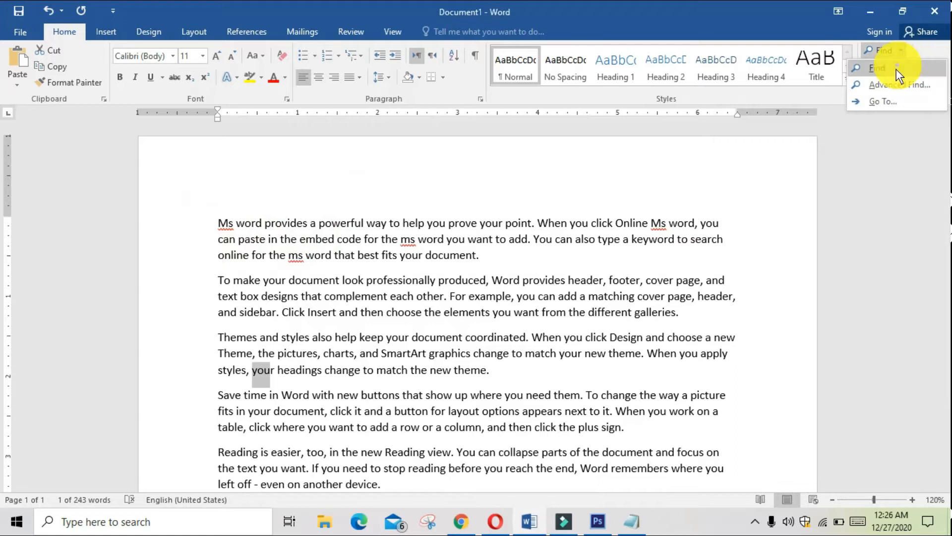
pyautogui.click(892, 85)
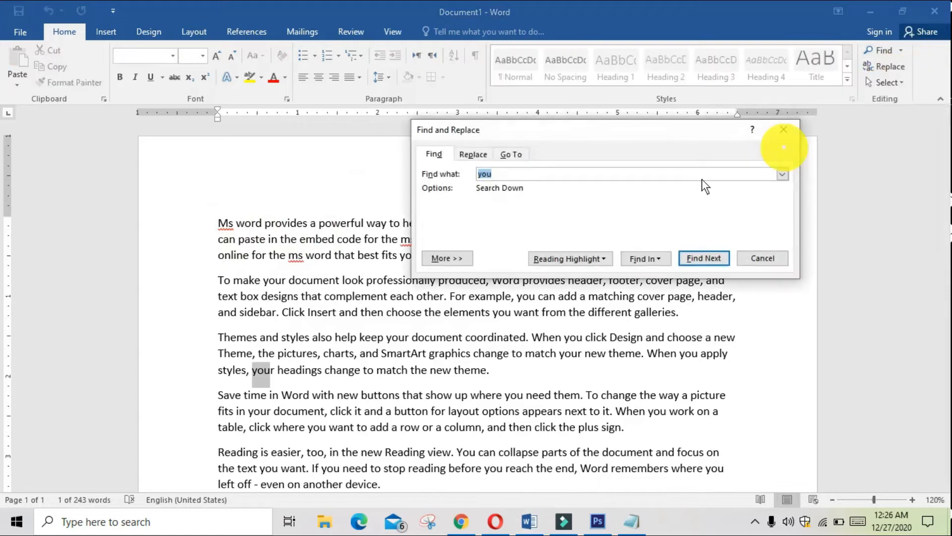
pyautogui.click(485, 156)
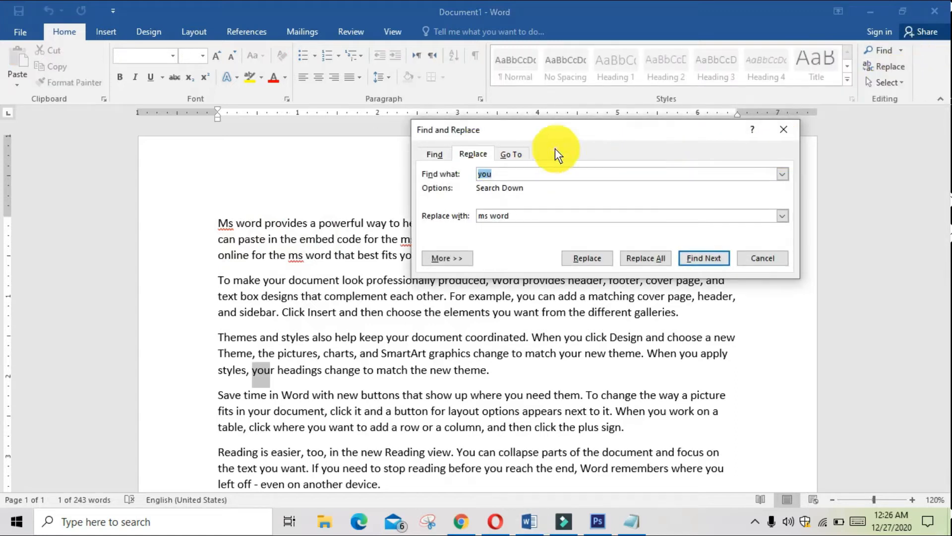
pyautogui.click(514, 155)
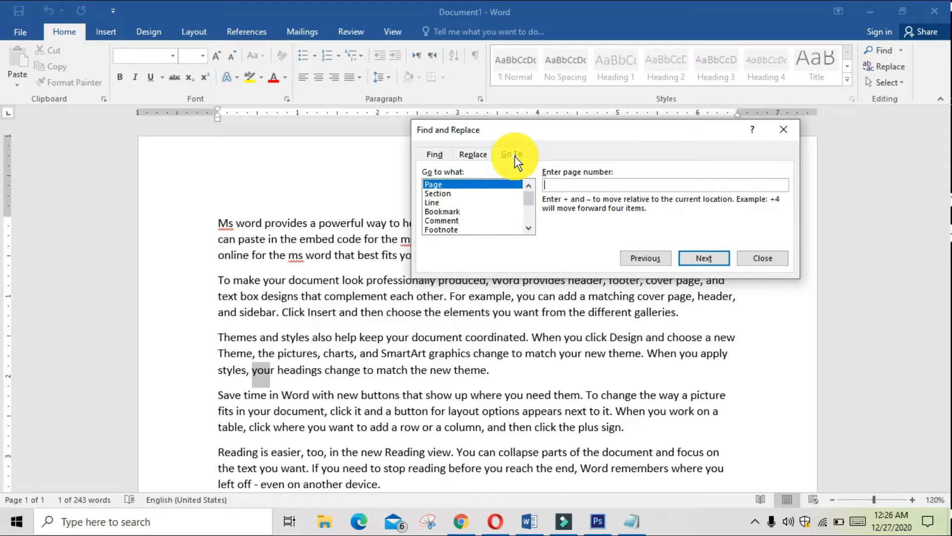
pyautogui.click(783, 131)
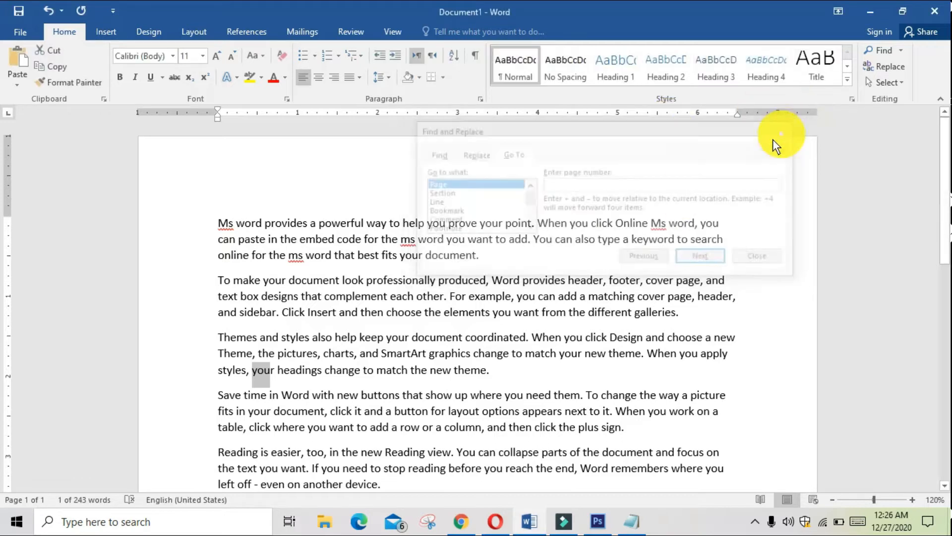
# Step: Select the whole document, enlarge its text to 72 pt, and clear the selection
pyautogui.hotkey('ctrl', 'a')
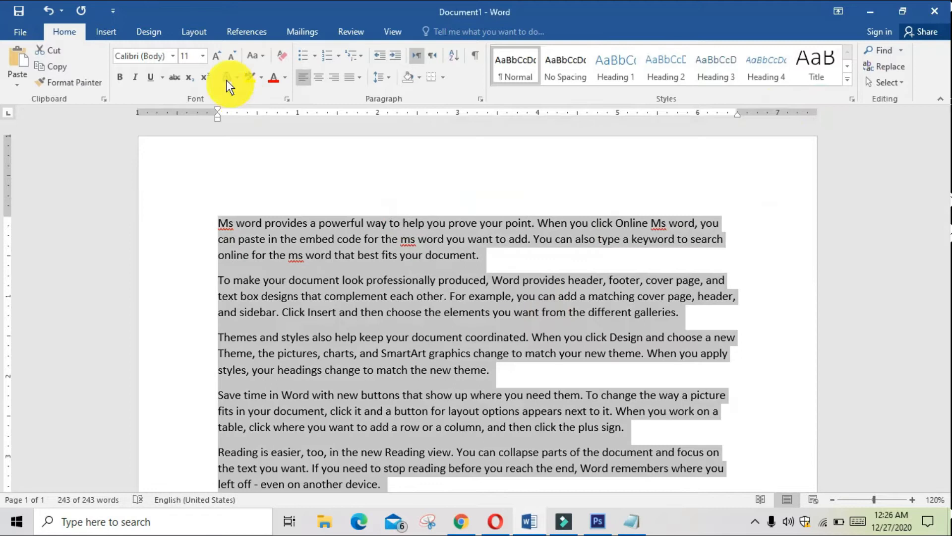
pyautogui.click(220, 54)
pyautogui.click(219, 55)
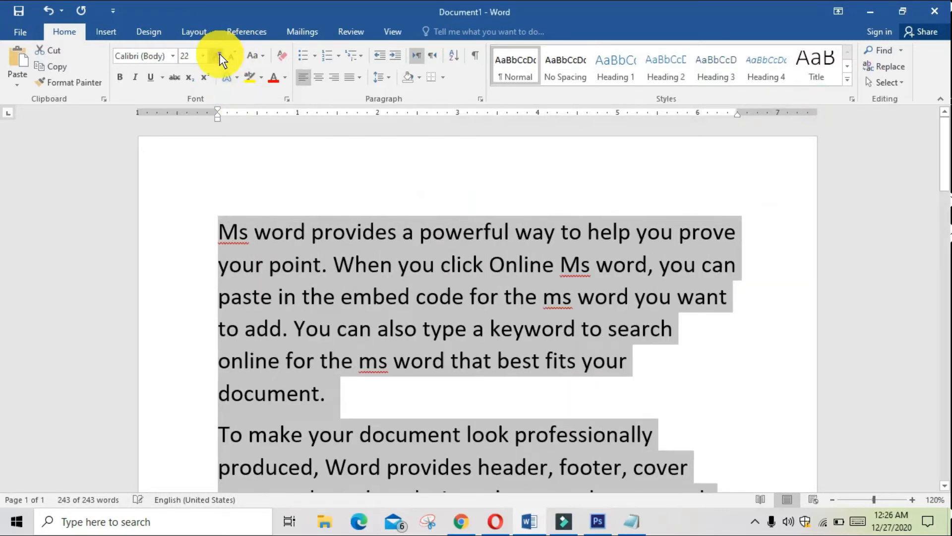
pyautogui.click(219, 55)
pyautogui.click(219, 55)
pyautogui.click(219, 55)
pyautogui.click(709, 282)
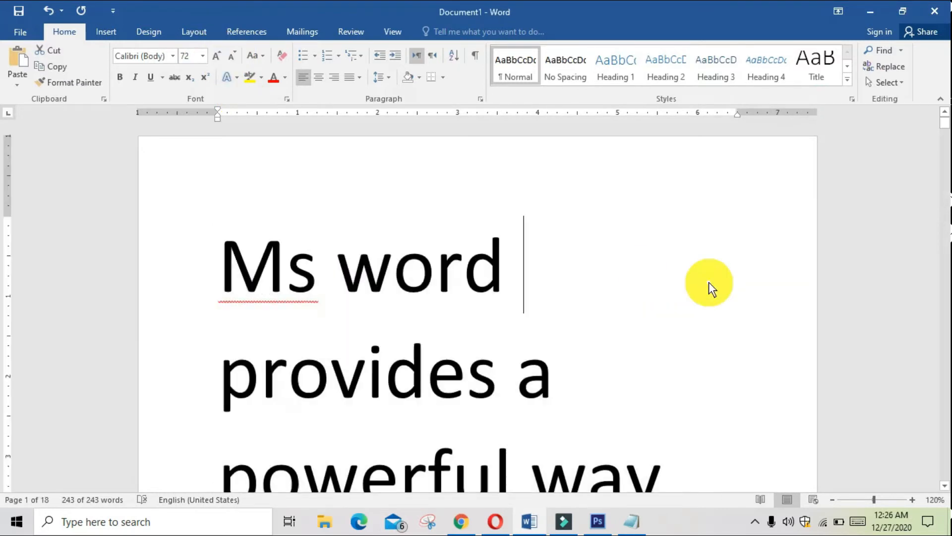
# Step: Look through the enlarged pages, run Find for "you", and close the Navigation pane
pyautogui.scroll(-5, 708, 282)
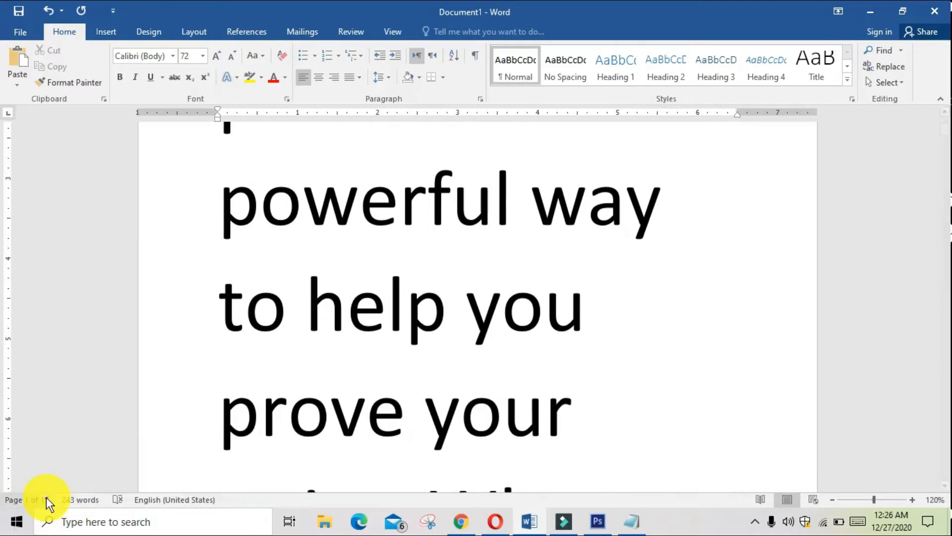
pyautogui.scroll(-2, 588, 312)
pyautogui.scroll(-10, 588, 313)
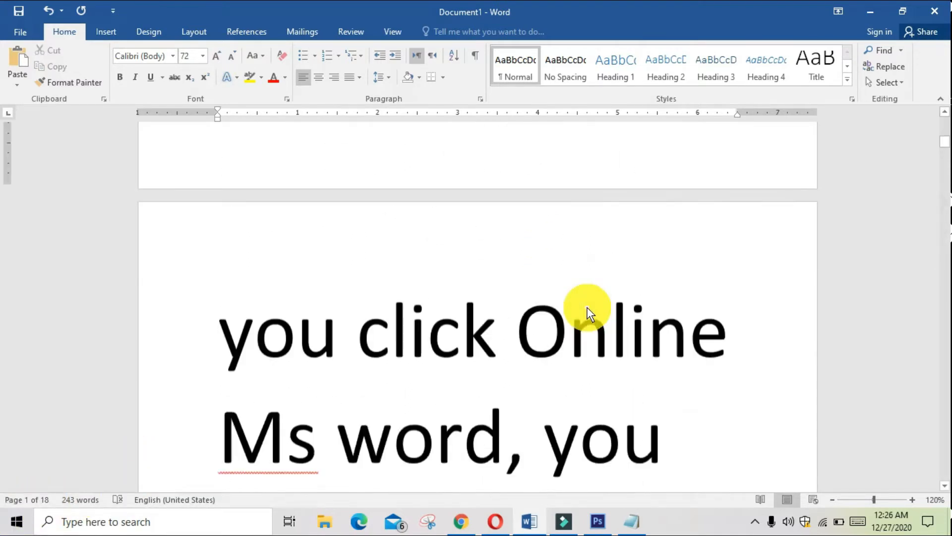
pyautogui.scroll(6, 590, 313)
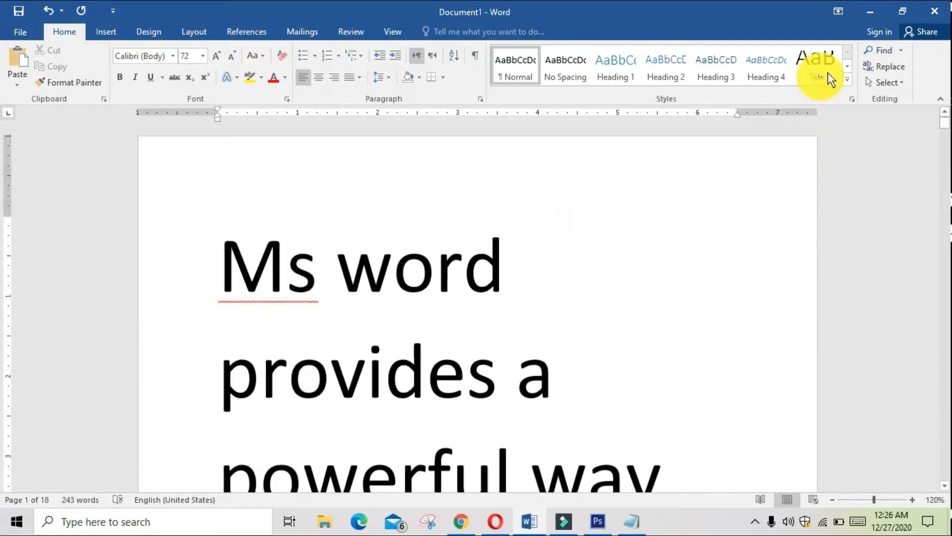
pyautogui.click(902, 51)
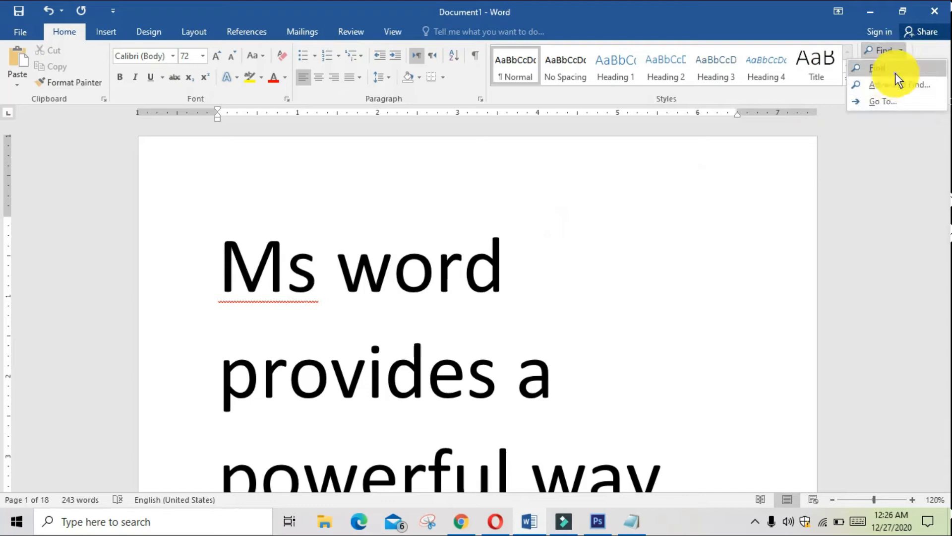
pyautogui.click(895, 69)
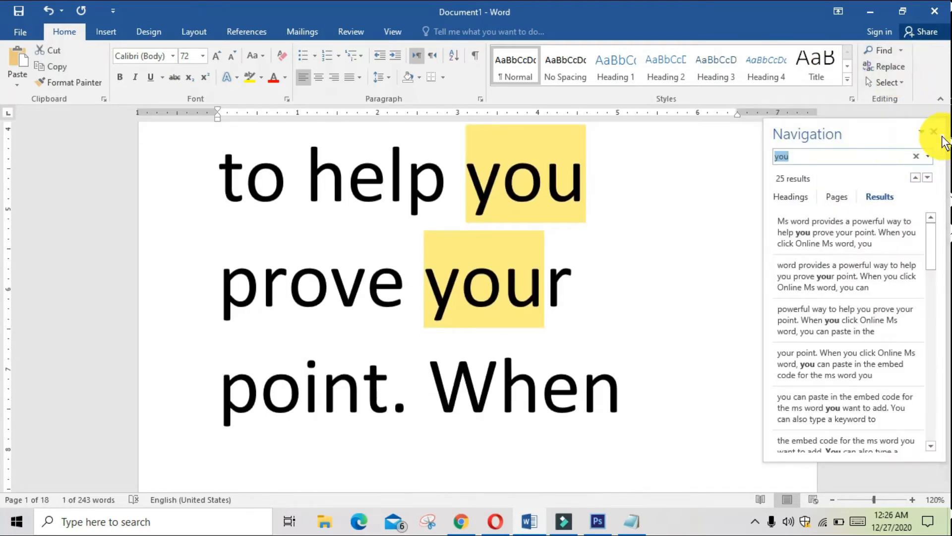
pyautogui.click(934, 131)
# Step: Open Go To, move the dialog off the text, jump to page 6, and close the dialog
pyautogui.click(902, 52)
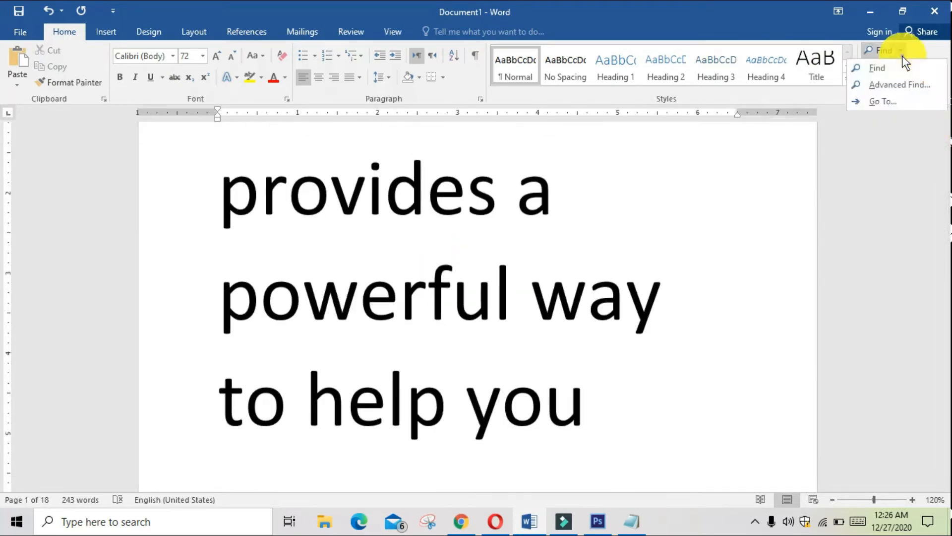
pyautogui.click(894, 98)
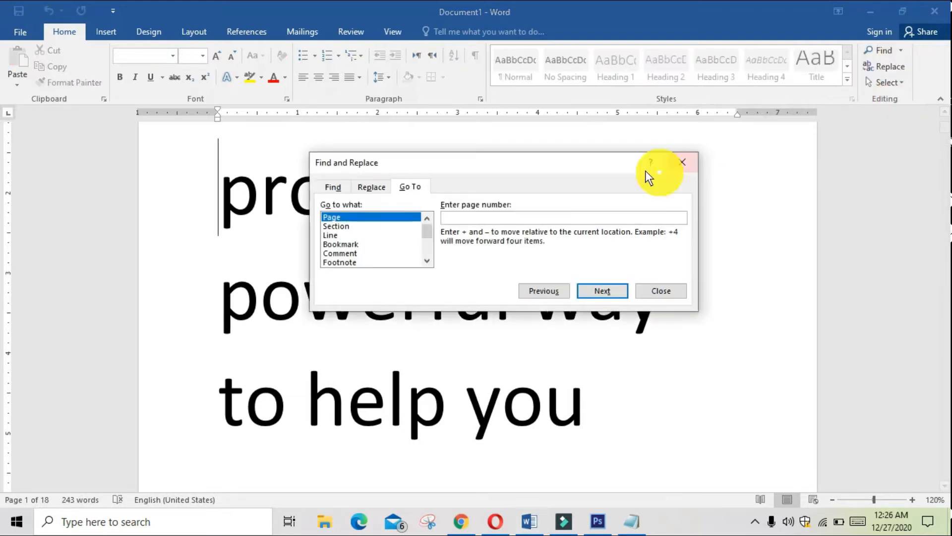
pyautogui.moveTo(596, 164); pyautogui.dragTo(674, 61)
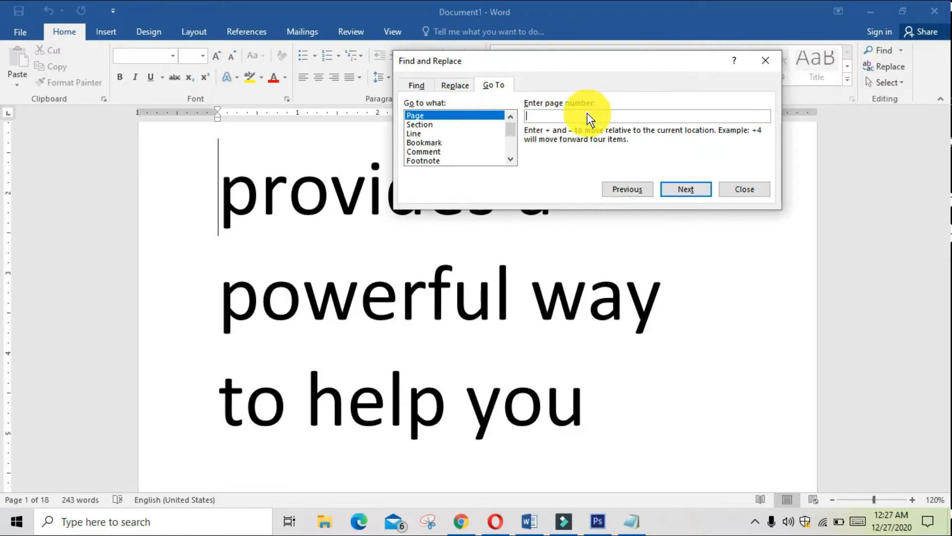
pyautogui.write('6')
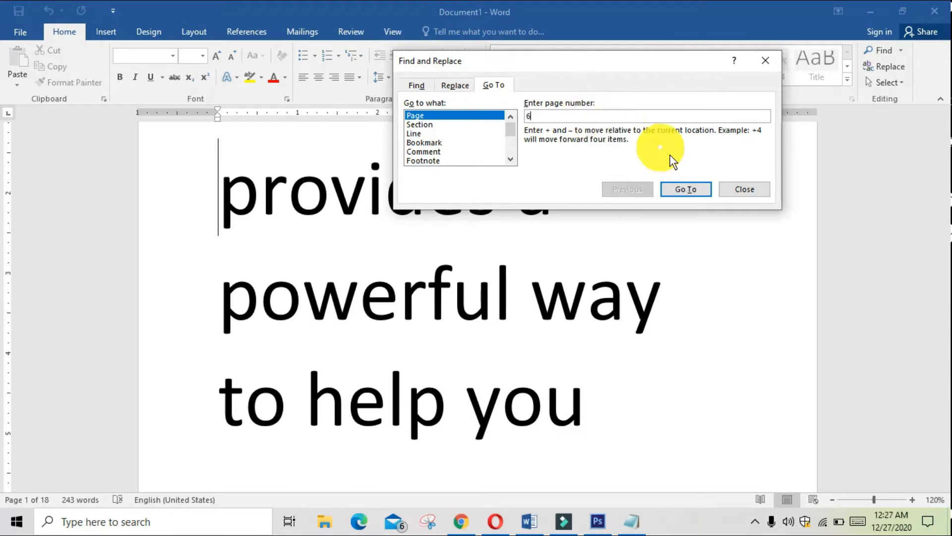
pyautogui.click(690, 189)
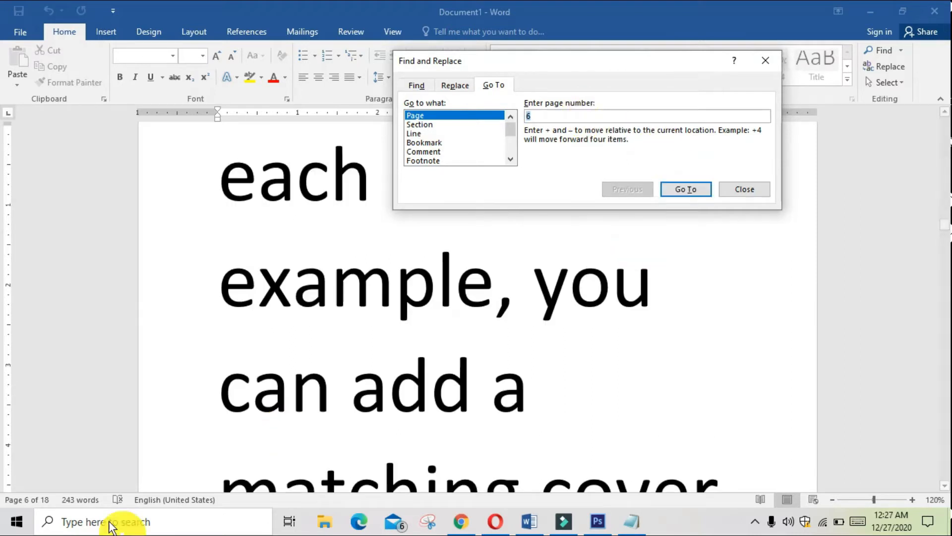
pyautogui.click(745, 191)
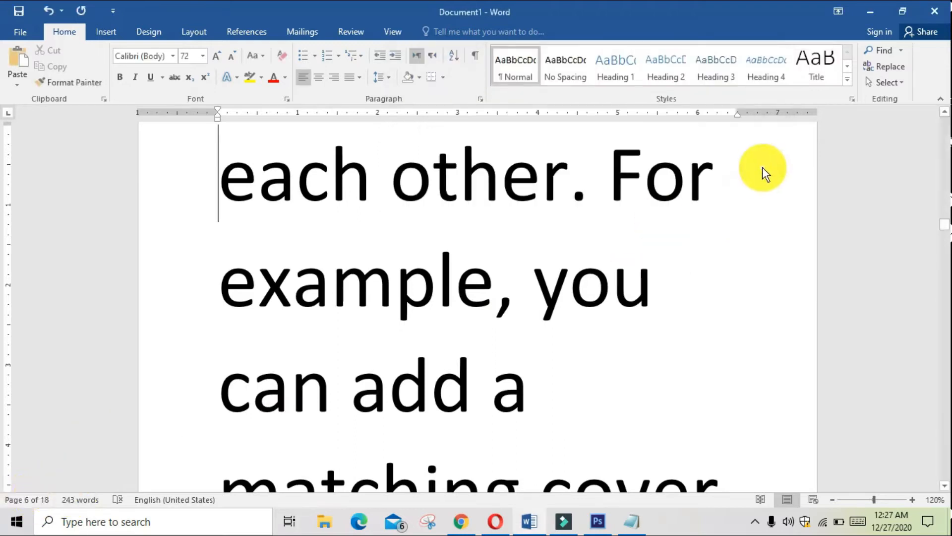
# Step: Open Advanced Find, move the dialog slightly aside, and view its Replace and Go To options
pyautogui.scroll(1, 758, 159)
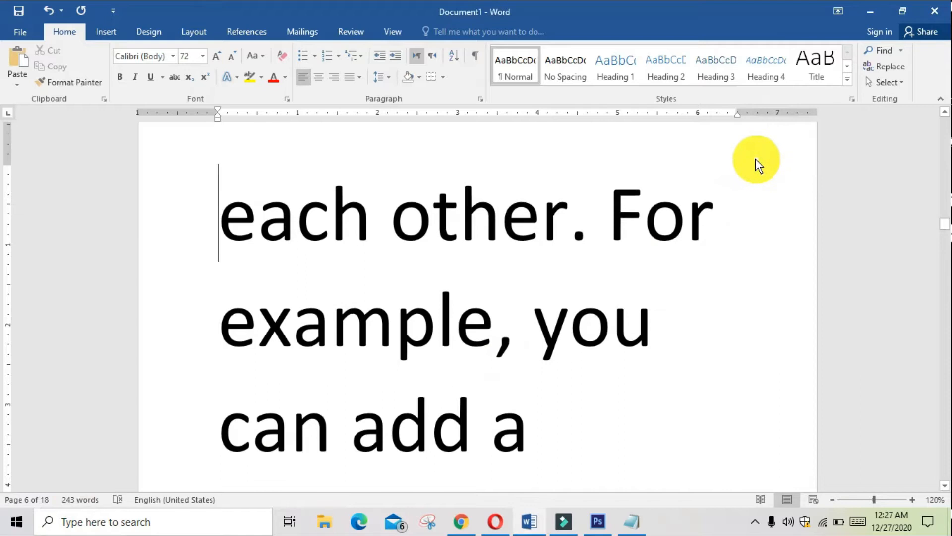
pyautogui.click(903, 52)
pyautogui.click(893, 80)
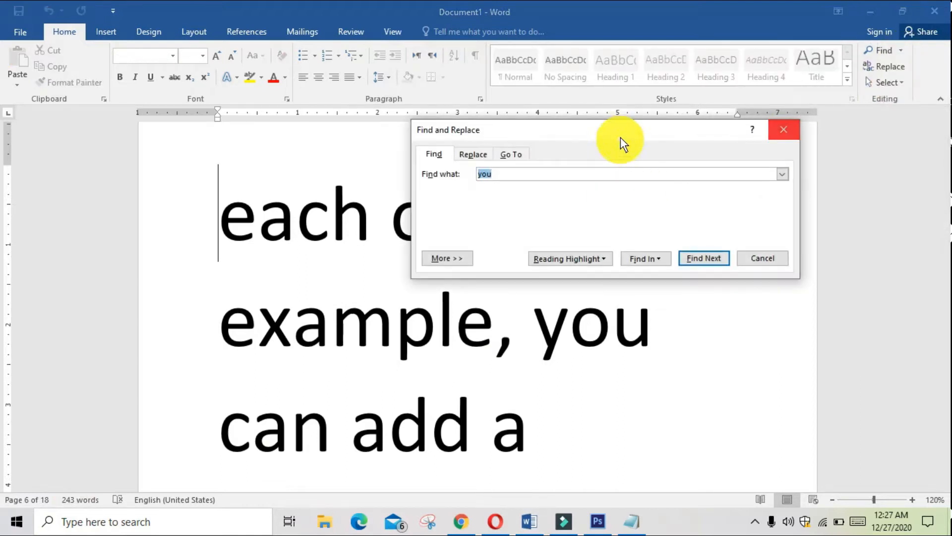
pyautogui.moveTo(621, 137); pyautogui.dragTo(600, 111)
pyautogui.click(452, 129)
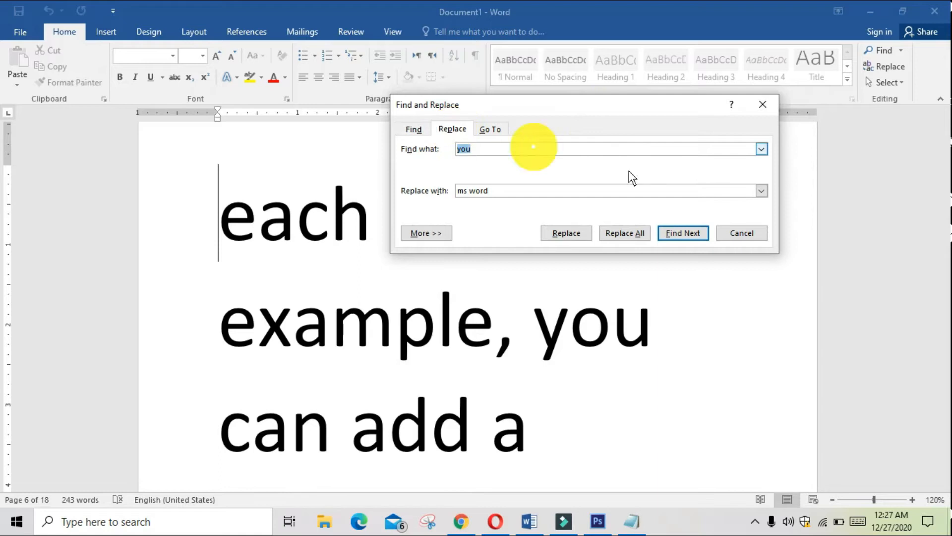
pyautogui.click(495, 129)
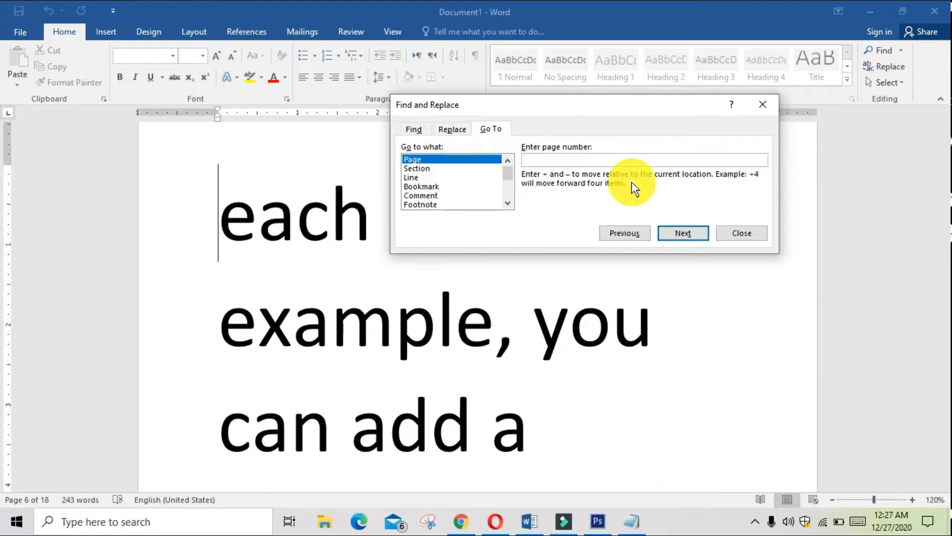
# Step: Look through the Go To target types, including Section, Line, Bookmark, Comment, Endnote, Table and Equation
pyautogui.click(446, 169)
pyautogui.click(444, 179)
pyautogui.click(453, 189)
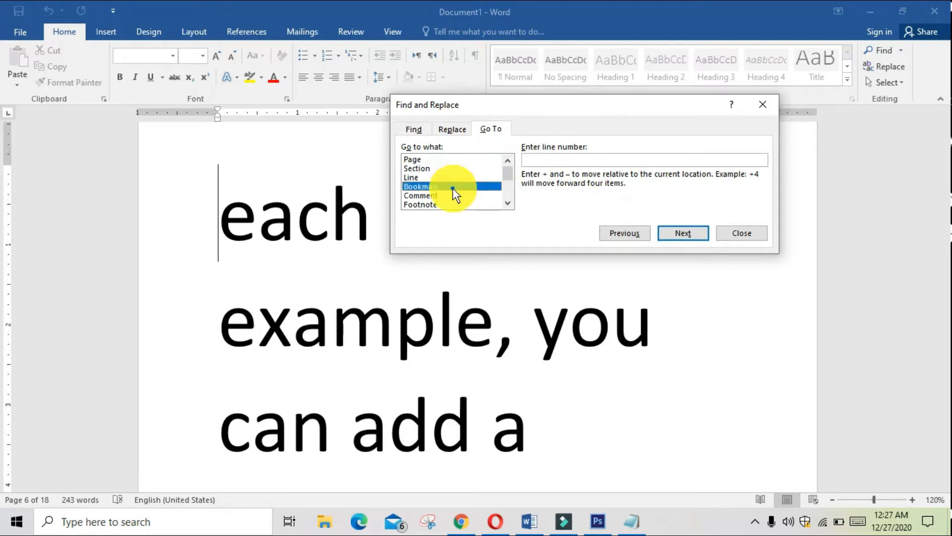
pyautogui.click(484, 196)
pyautogui.scroll(-2, 472, 185)
pyautogui.click(466, 160)
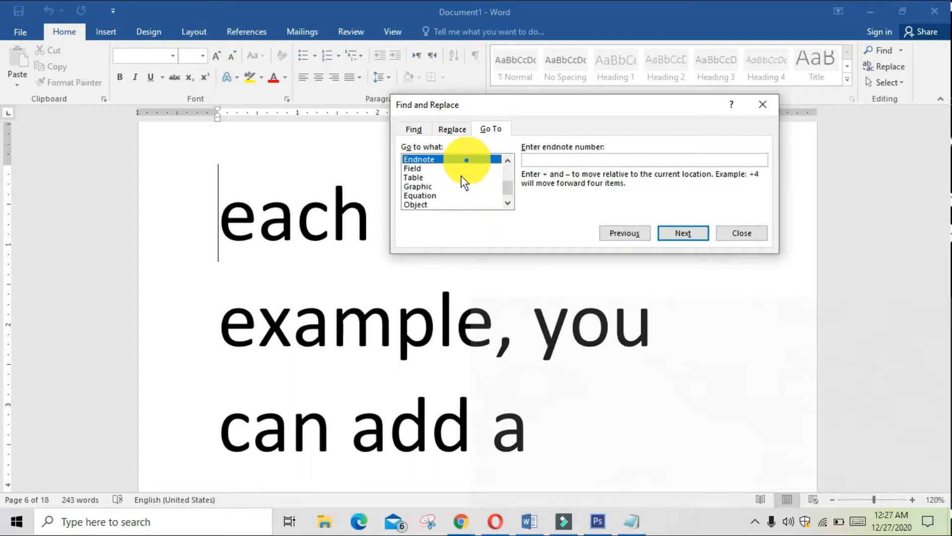
pyautogui.click(465, 177)
pyautogui.click(478, 195)
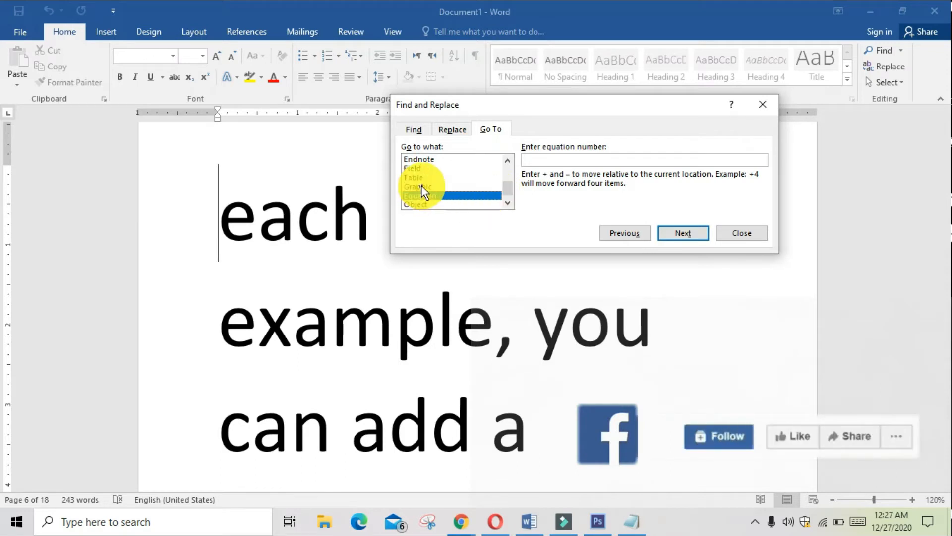
# Step: View the Object and Table targets in Go To, try going to the previous table, and close the dialog
pyautogui.scroll(1, 422, 186)
pyautogui.scroll(-1, 451, 198)
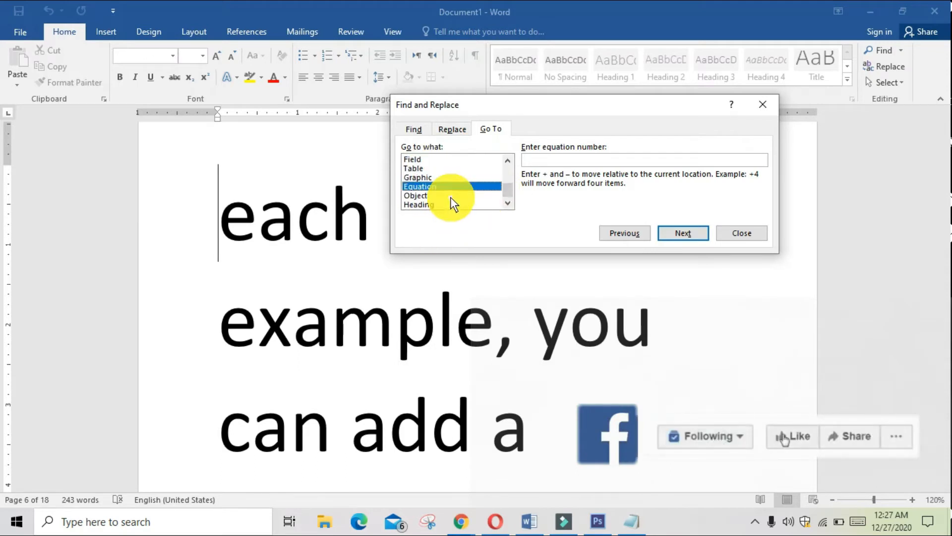
pyautogui.click(422, 195)
pyautogui.click(430, 169)
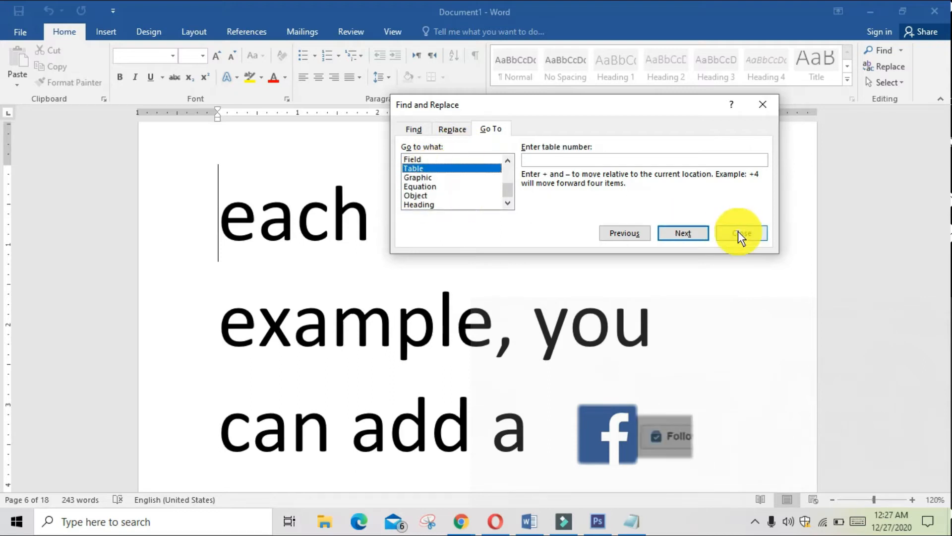
pyautogui.click(628, 235)
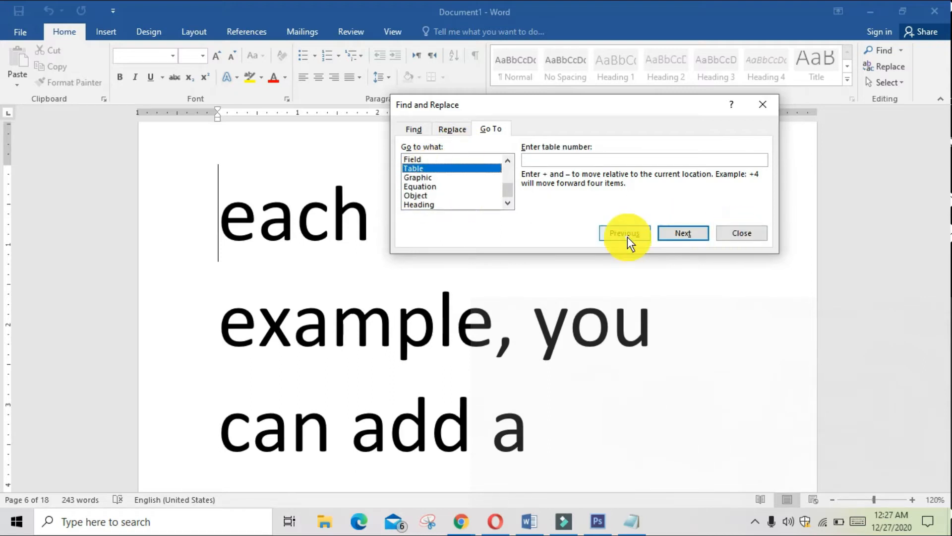
pyautogui.click(738, 233)
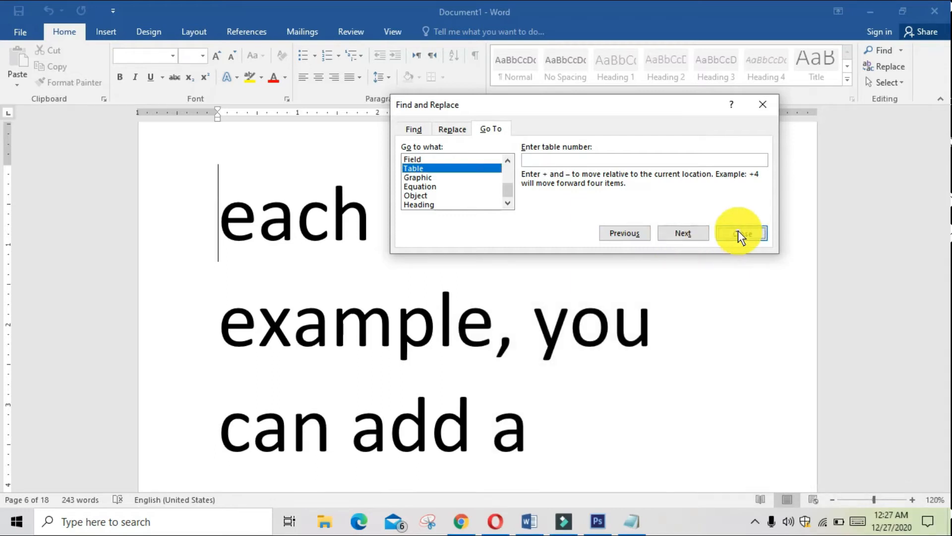
# Step: Open Replace to view its fields, move the Find and Replace dialog aside, and cancel it
pyautogui.click(900, 64)
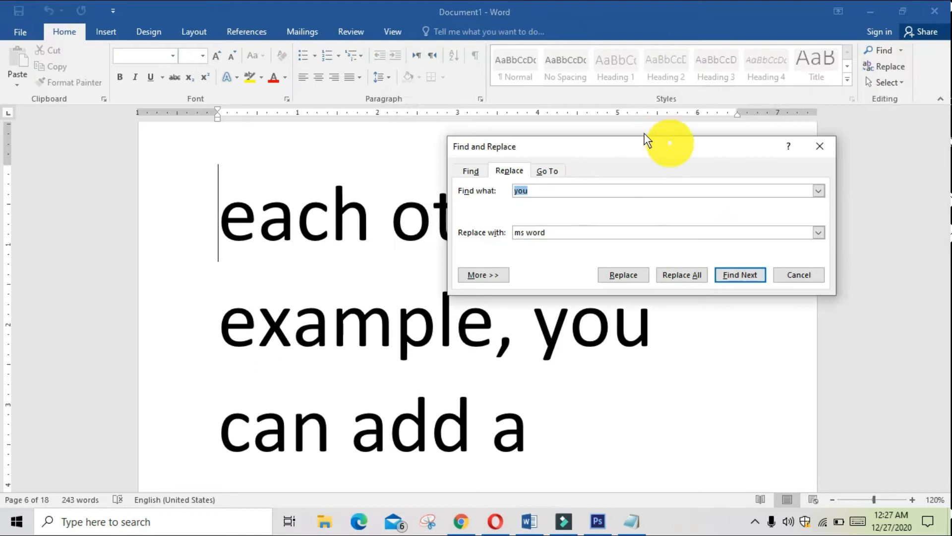
pyautogui.moveTo(645, 140); pyautogui.dragTo(513, 78)
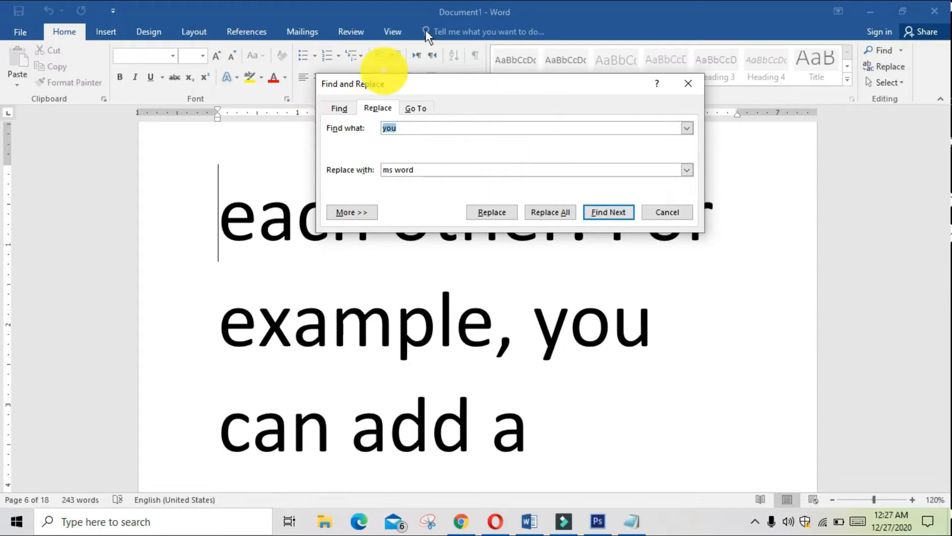
pyautogui.click(667, 220)
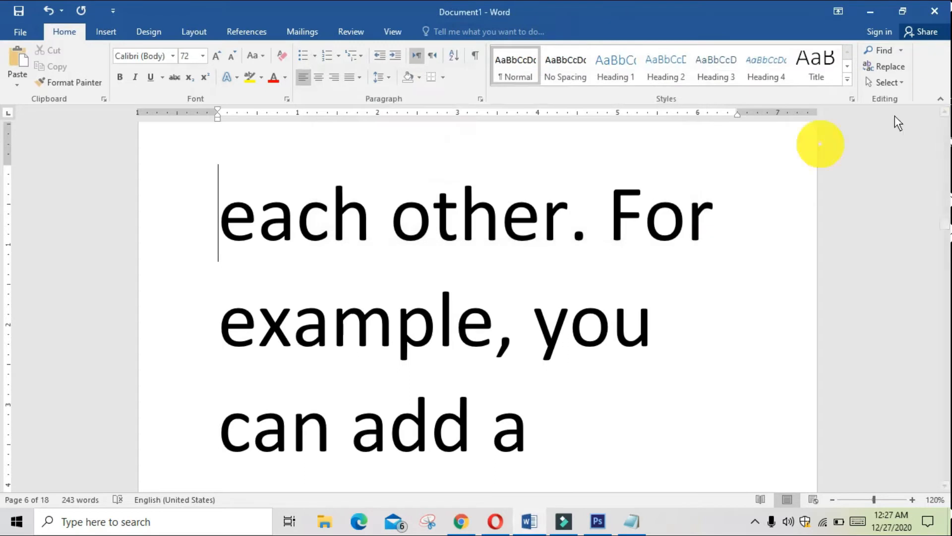
# Step: View the Select options in the Editing group and close the list
pyautogui.click(896, 83)
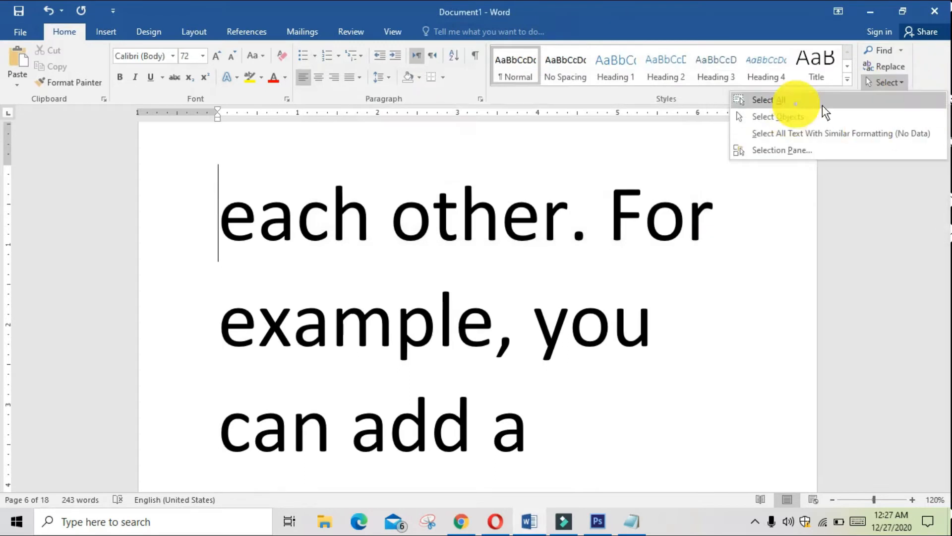
pyautogui.scroll(10, 639, 303)
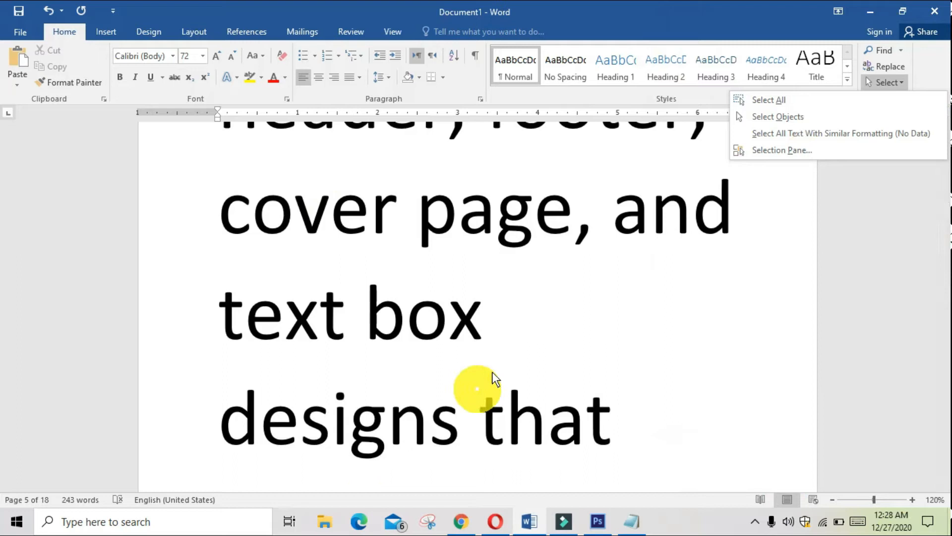
pyautogui.click(533, 341)
pyautogui.scroll(5, 759, 216)
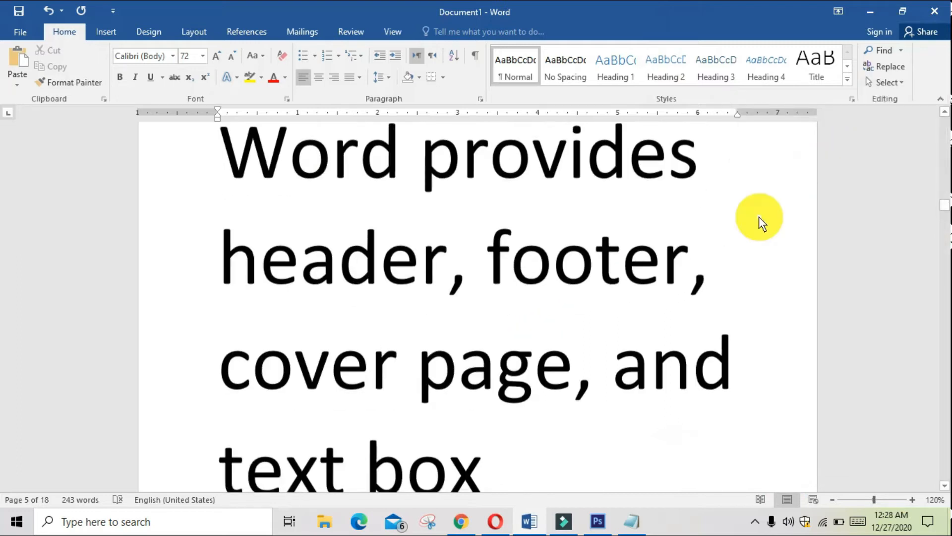
pyautogui.click(894, 85)
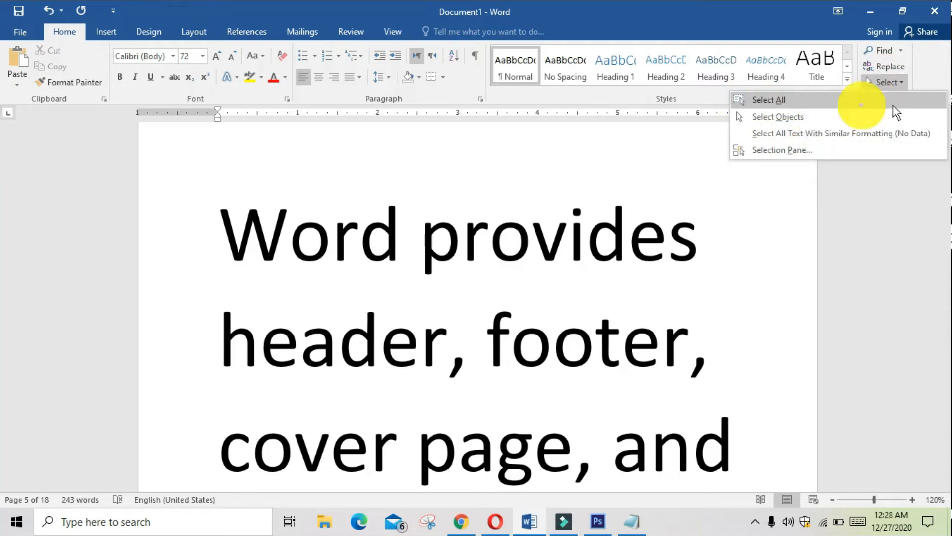
pyautogui.click(898, 217)
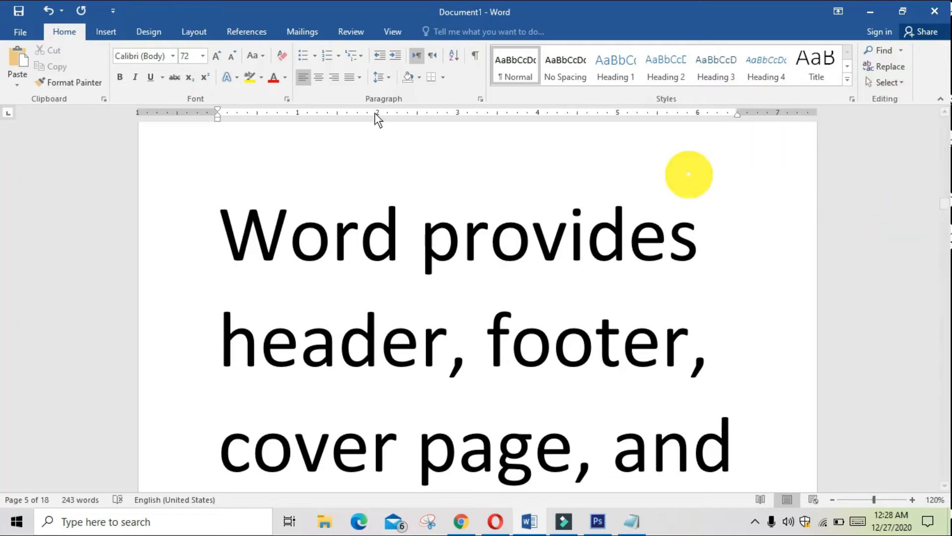
# Step: Select all the text in the document, check the selection across the pages, and clear it
pyautogui.click(901, 80)
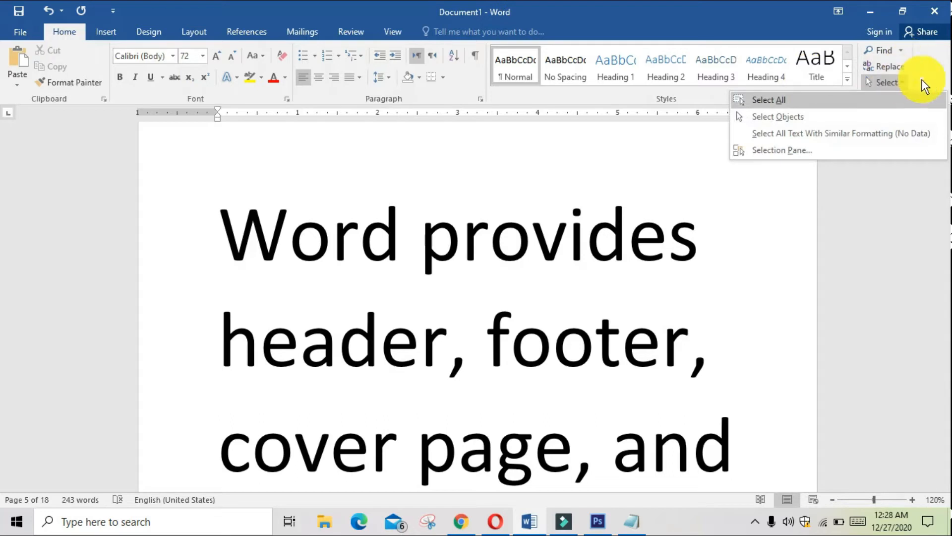
pyautogui.click(807, 102)
pyautogui.scroll(2, 789, 251)
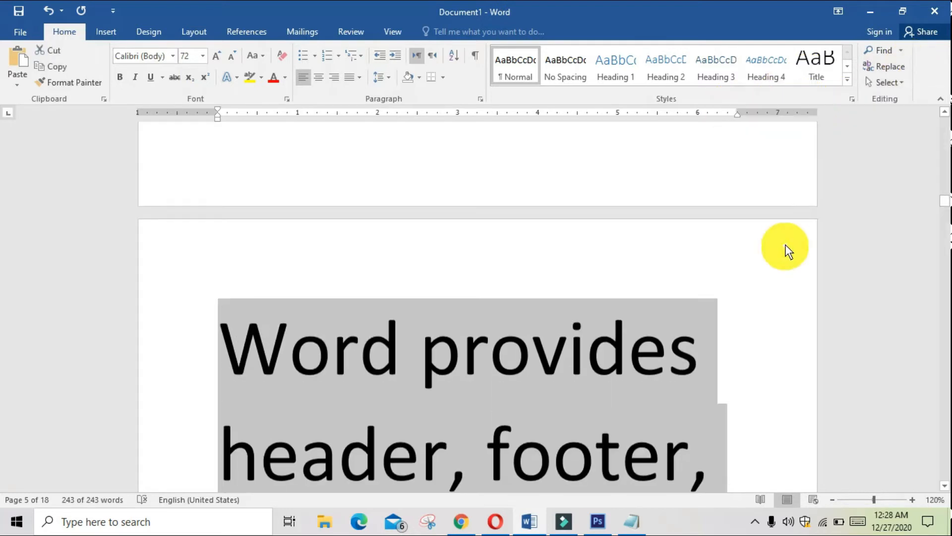
pyautogui.scroll(-3, 789, 250)
pyautogui.scroll(1, 788, 251)
pyautogui.scroll(-12, 789, 249)
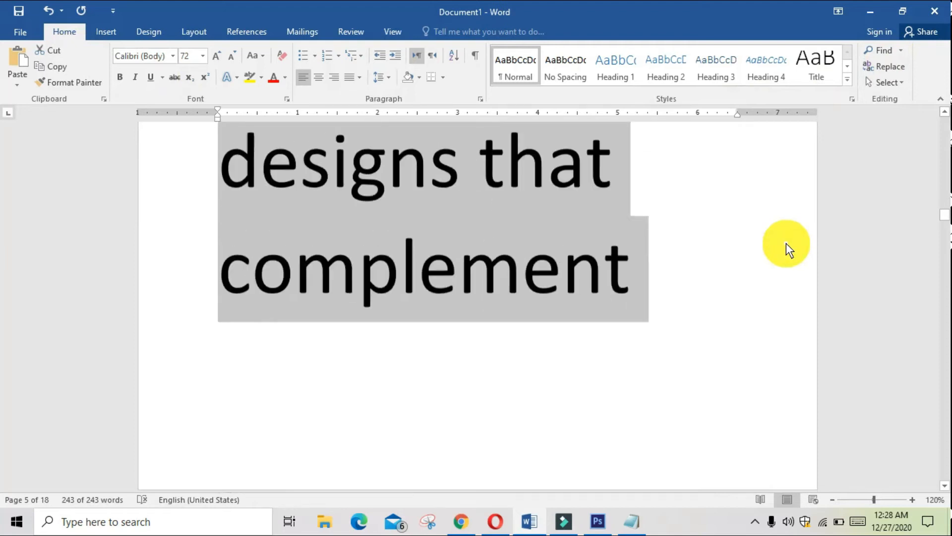
pyautogui.scroll(-6, 787, 243)
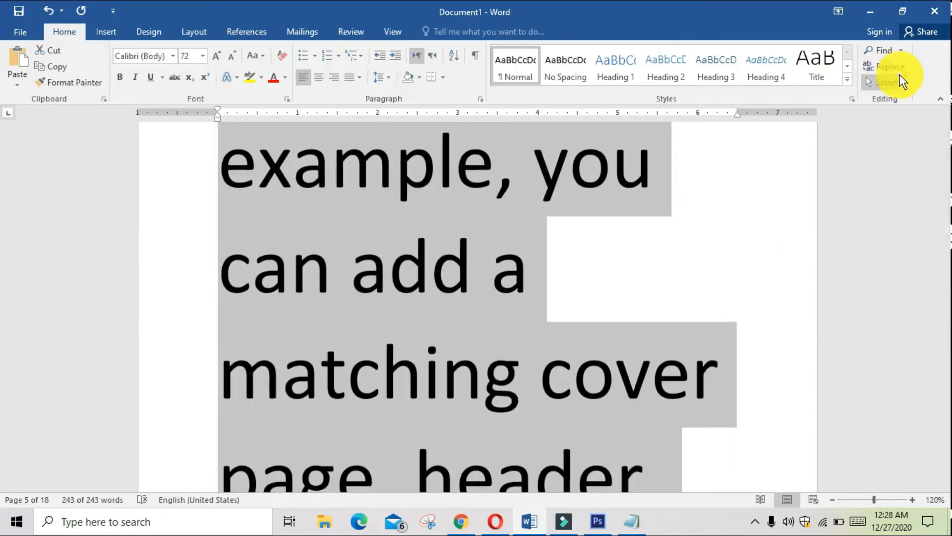
pyautogui.click(895, 82)
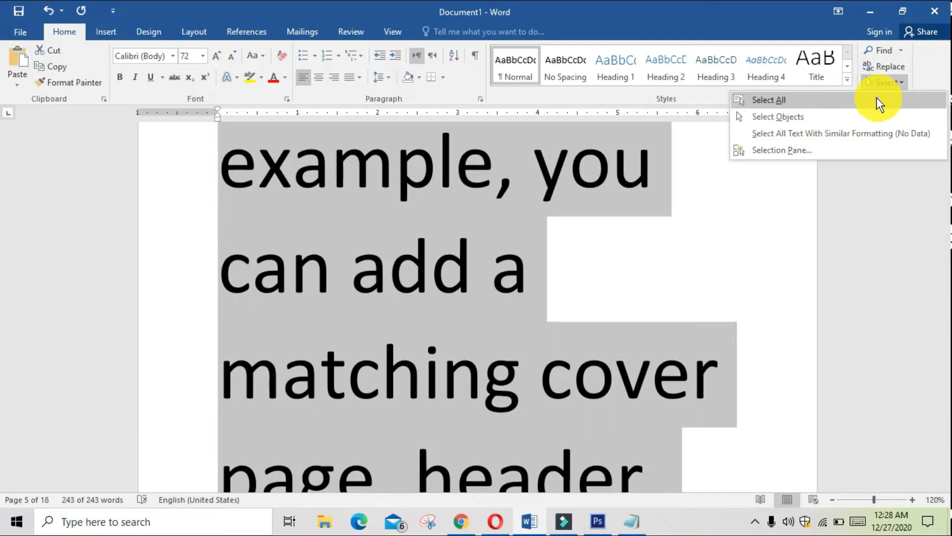
pyautogui.click(699, 229)
pyautogui.click(697, 232)
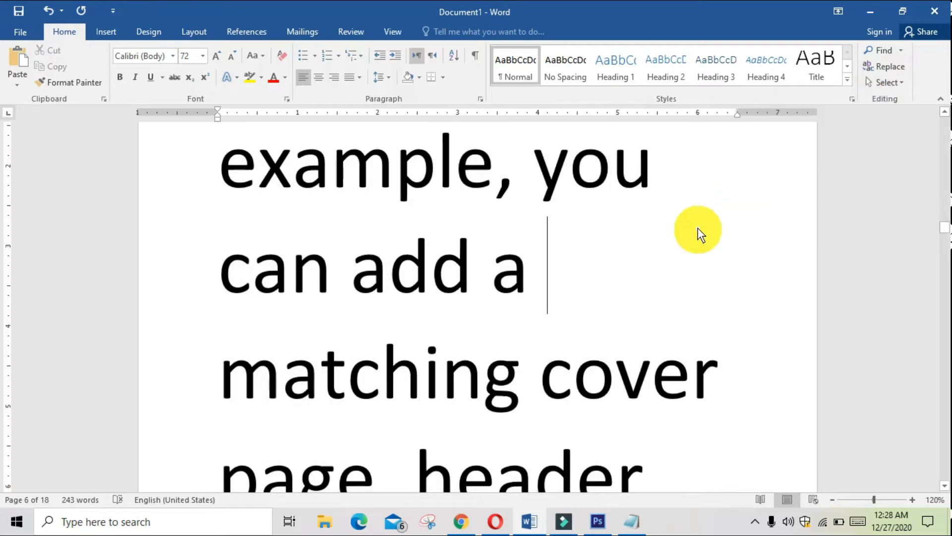
# Step: Select the document's entire text again and delete it to leave a blank page
pyautogui.hotkey('ctrl', 'a')
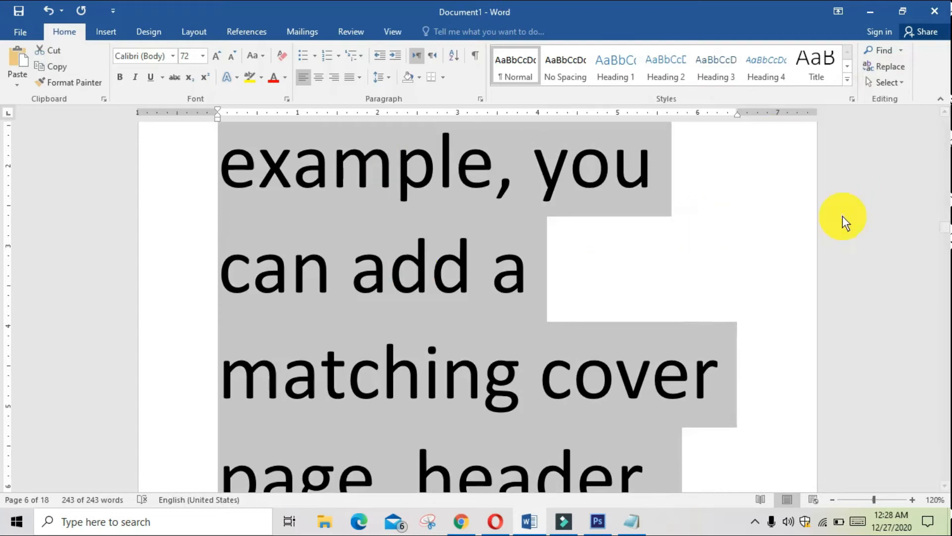
pyautogui.scroll(10, 845, 223)
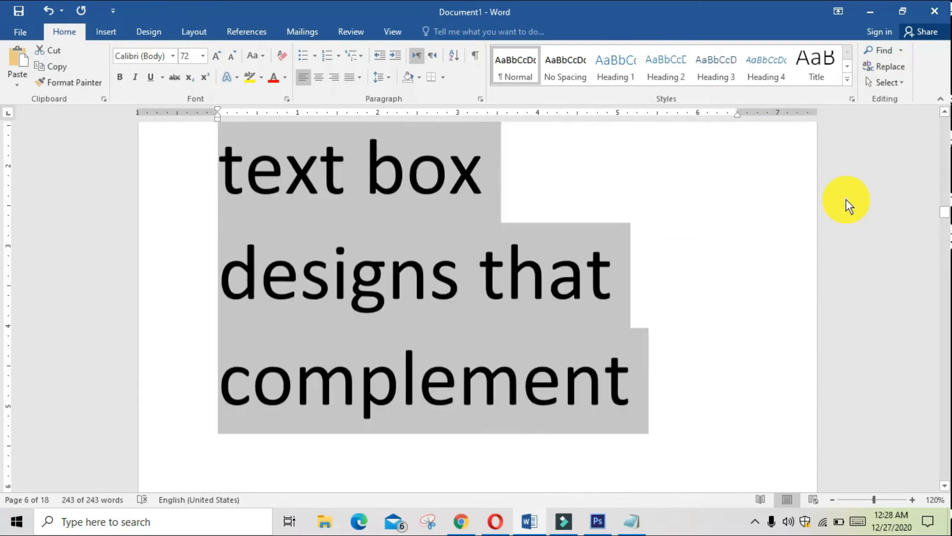
pyautogui.scroll(3, 848, 206)
pyautogui.click(895, 84)
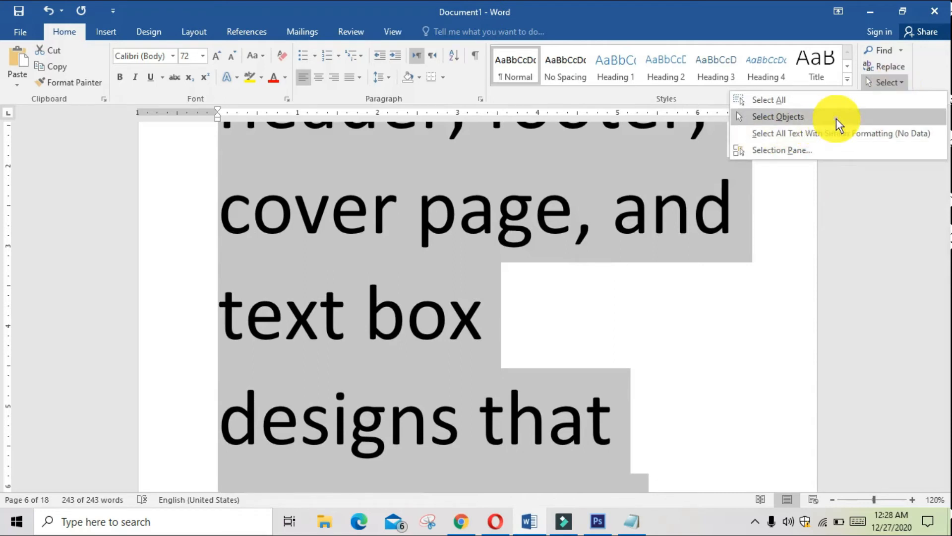
pyautogui.scroll(5, 740, 296)
pyautogui.click(740, 296)
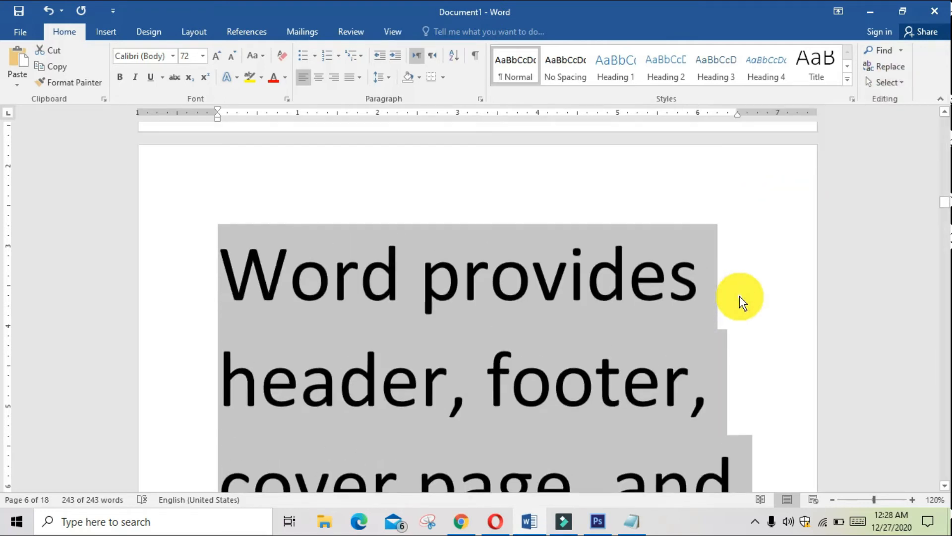
pyautogui.scroll(10, 740, 295)
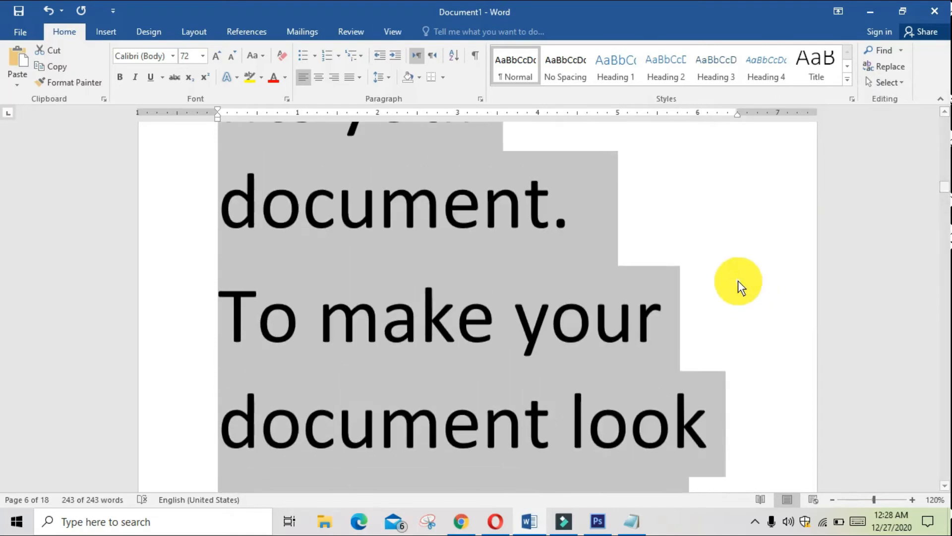
pyautogui.press('Delete')
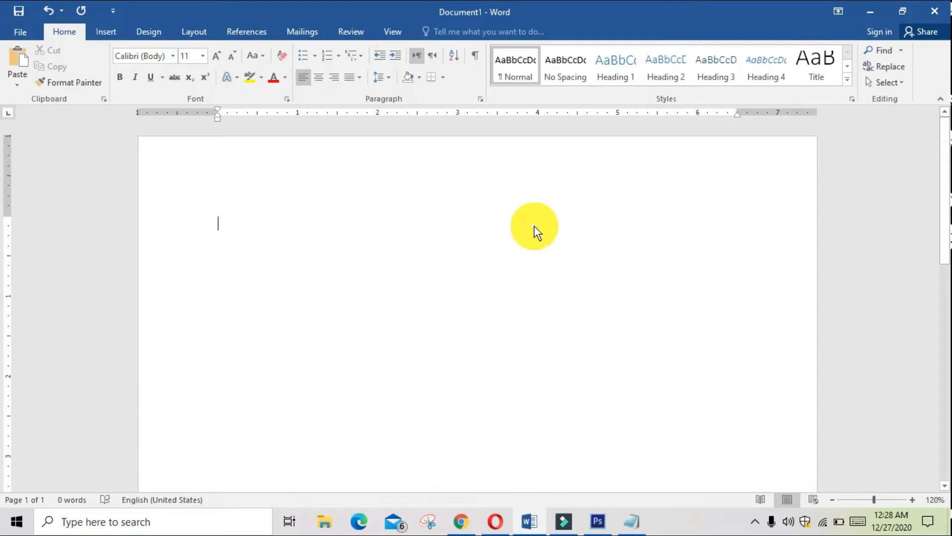
# Step: Draw a blue rectangle about 3.25" wide and 1.66" high near the page's upper edge, and place a copy below it
pyautogui.click(893, 83)
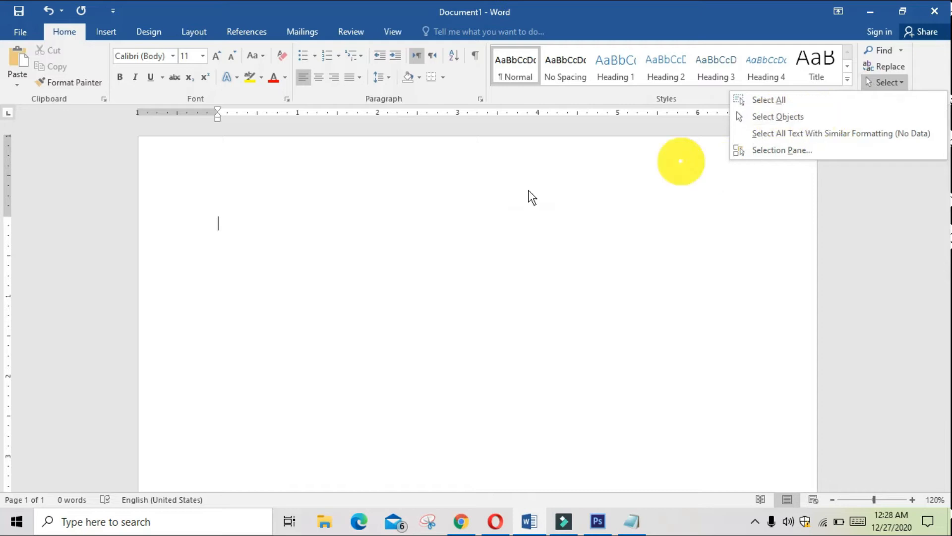
pyautogui.click(491, 199)
pyautogui.click(115, 36)
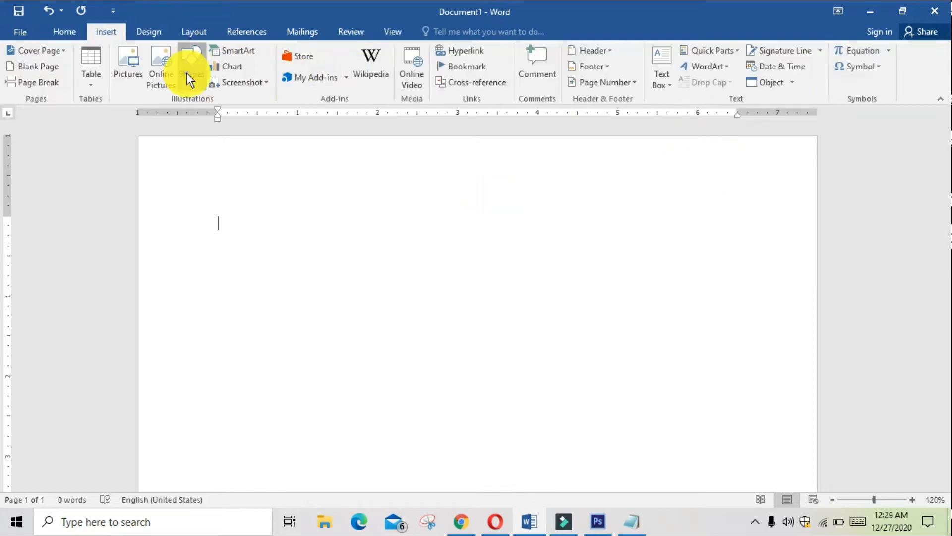
pyautogui.click(187, 73)
pyautogui.click(227, 119)
pyautogui.moveTo(298, 217); pyautogui.dragTo(560, 351)
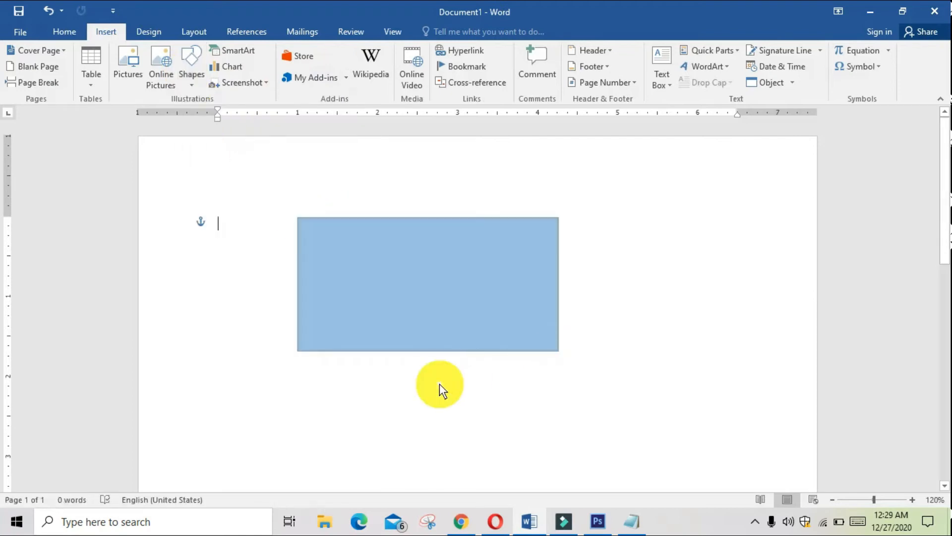
pyautogui.scroll(-2, 439, 383)
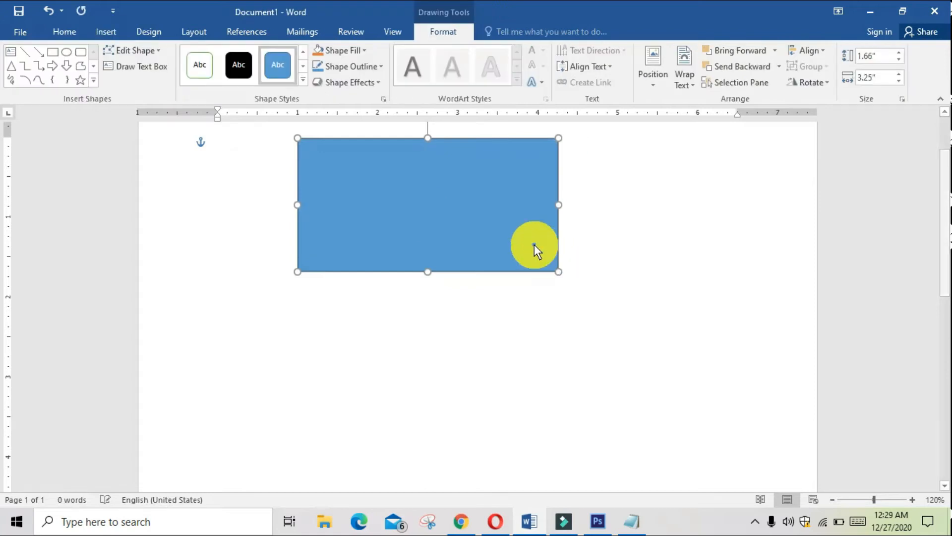
pyautogui.moveTo(535, 245); pyautogui.dragTo(556, 356)
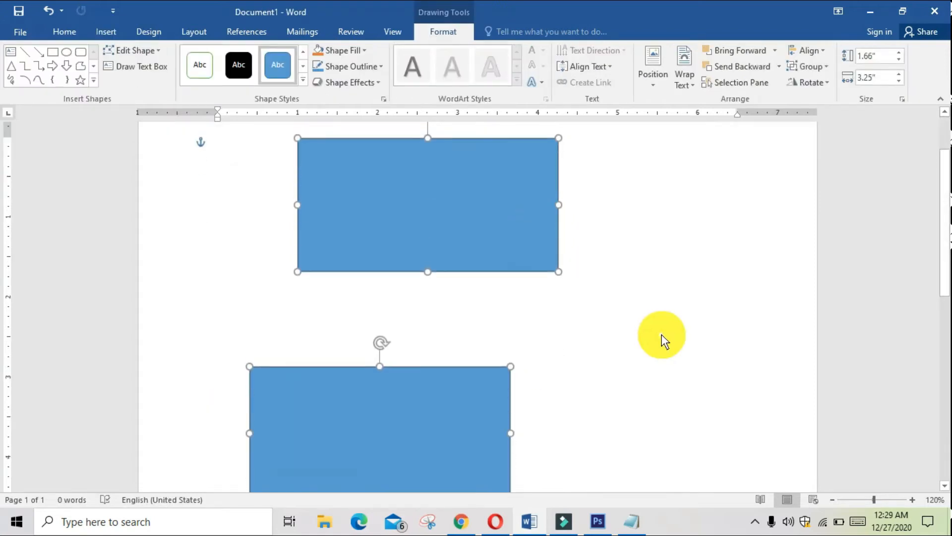
pyautogui.click(661, 334)
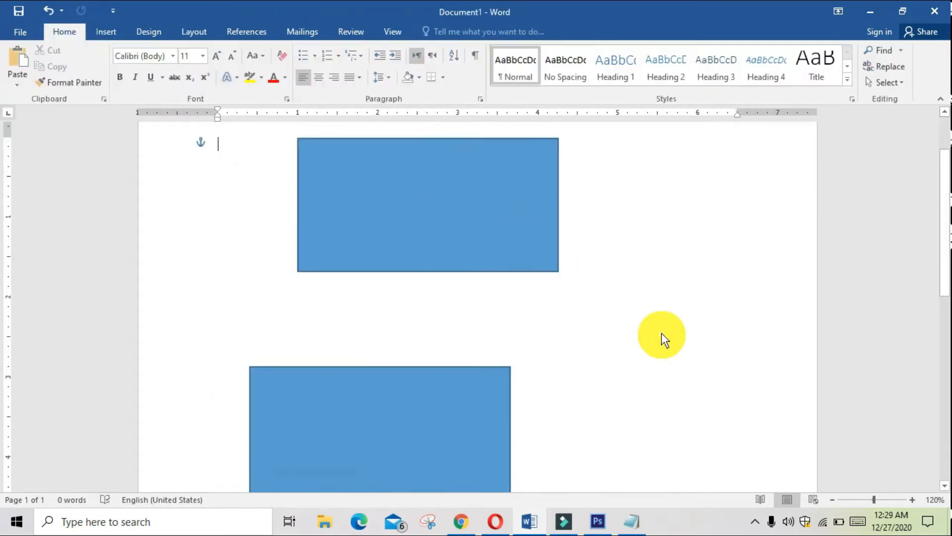
# Step: Activate Select Objects and select the upper and lower rectangles one at a time
pyautogui.click(901, 82)
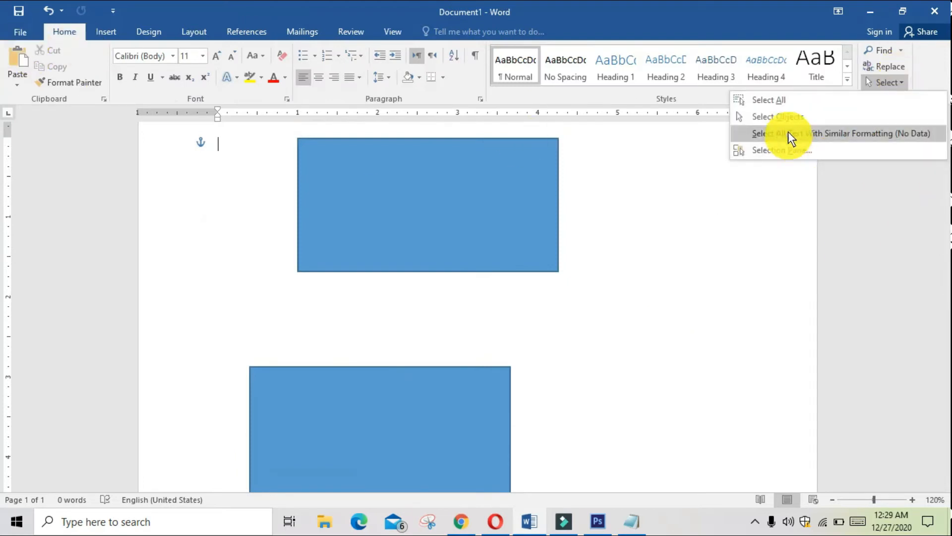
pyautogui.click(788, 119)
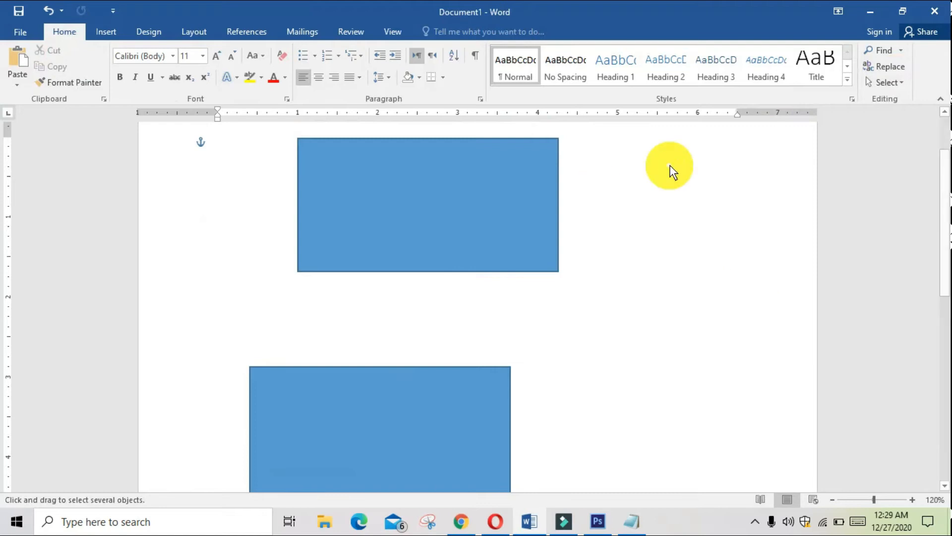
pyautogui.click(493, 200)
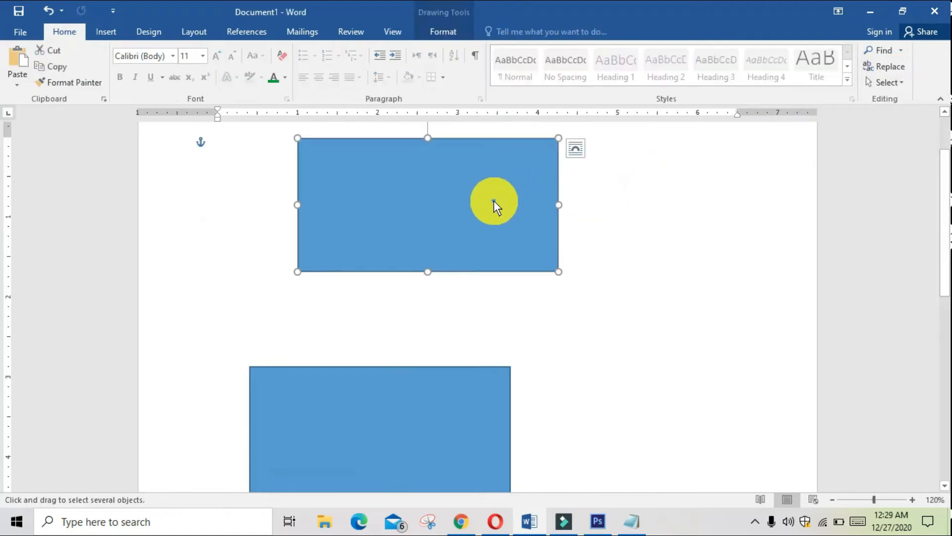
pyautogui.click(439, 392)
pyautogui.click(488, 253)
# Step: Try to select both rectangles together by drawing selection frames around them
pyautogui.moveTo(776, 162); pyautogui.dragTo(230, 519)
pyautogui.scroll(3, 631, 383)
pyautogui.moveTo(724, 168)
pyautogui.mouseDown()
pyautogui.moveTo(566, 238)
pyautogui.moveTo(264, 410)
pyautogui.moveTo(297, 408)
pyautogui.mouseUp()
pyautogui.moveTo(798, 130)
pyautogui.mouseDown()
pyautogui.moveTo(375, 325)
pyautogui.moveTo(102, 502)
pyautogui.mouseUp()
pyautogui.scroll(-2, 627, 258)
pyautogui.moveTo(627, 258)
pyautogui.mouseDown()
pyautogui.moveTo(388, 399)
pyautogui.moveTo(385, 416)
pyautogui.mouseUp()
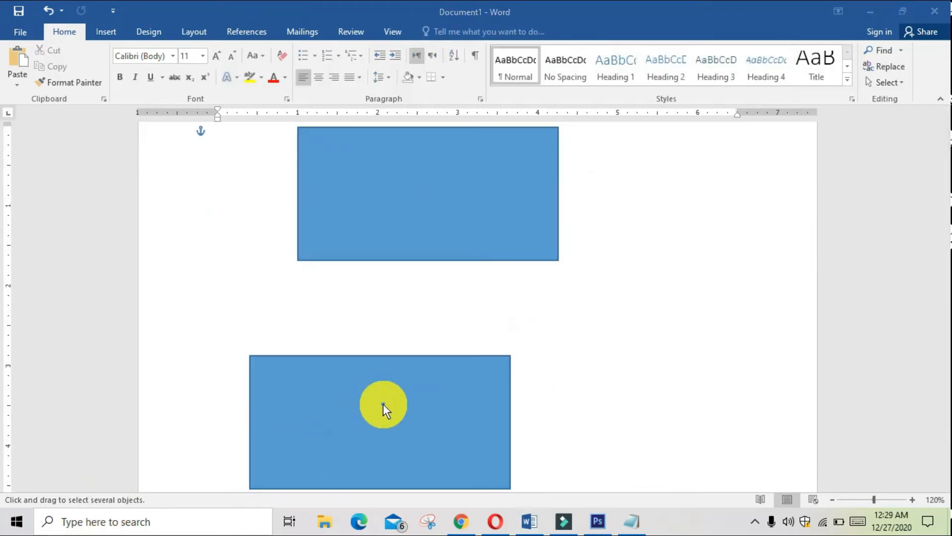
# Step: Switch Select Objects off and on again, and retry framing both rectangles in one selection
pyautogui.click(556, 188)
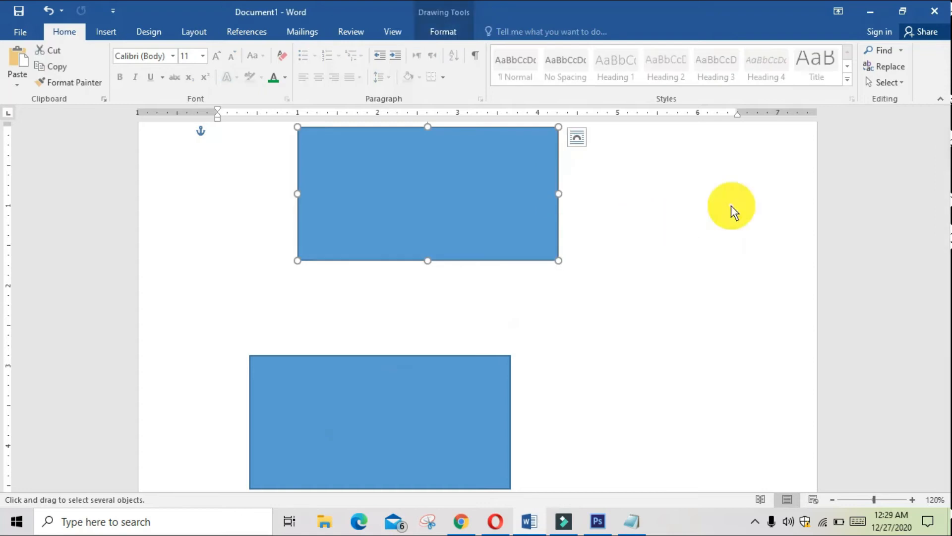
pyautogui.click(892, 78)
pyautogui.click(884, 116)
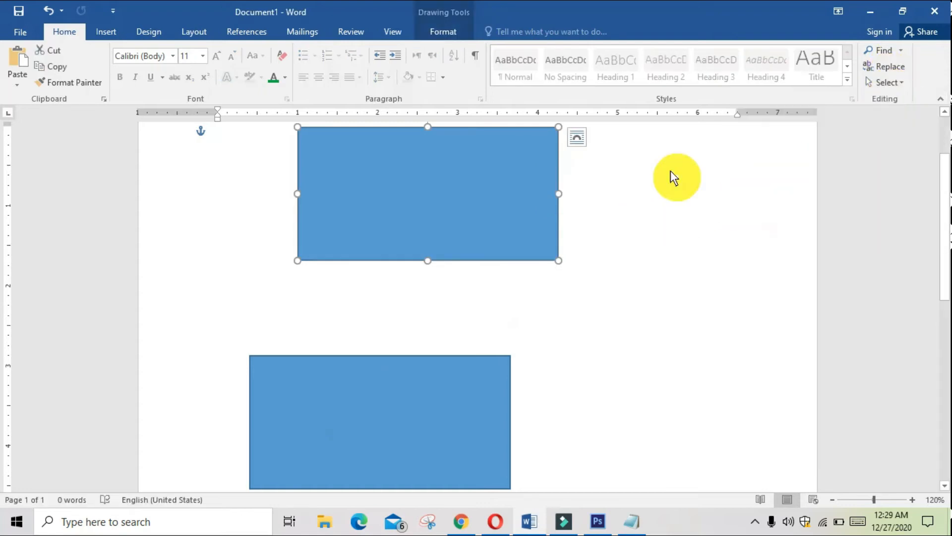
pyautogui.click(905, 82)
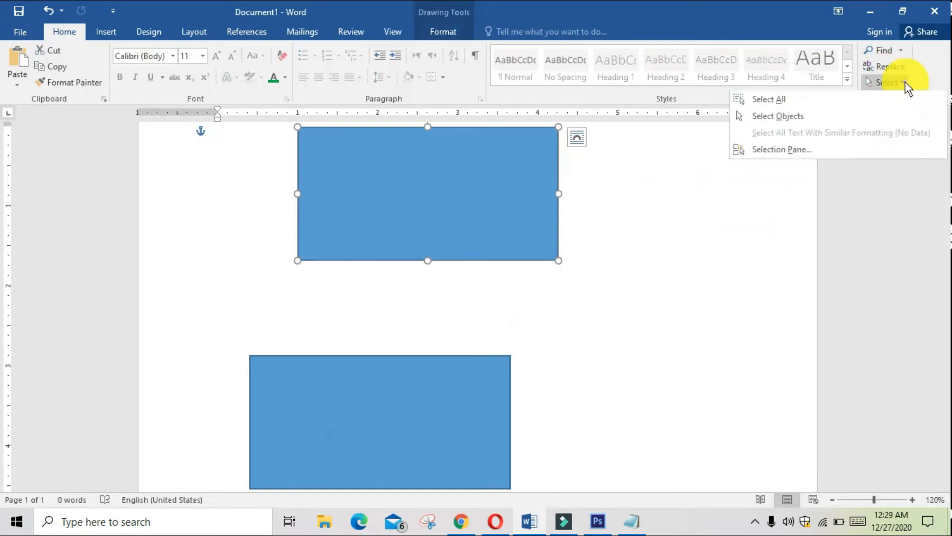
pyautogui.click(887, 117)
pyautogui.moveTo(664, 157); pyautogui.dragTo(199, 461)
pyautogui.scroll(3, 592, 374)
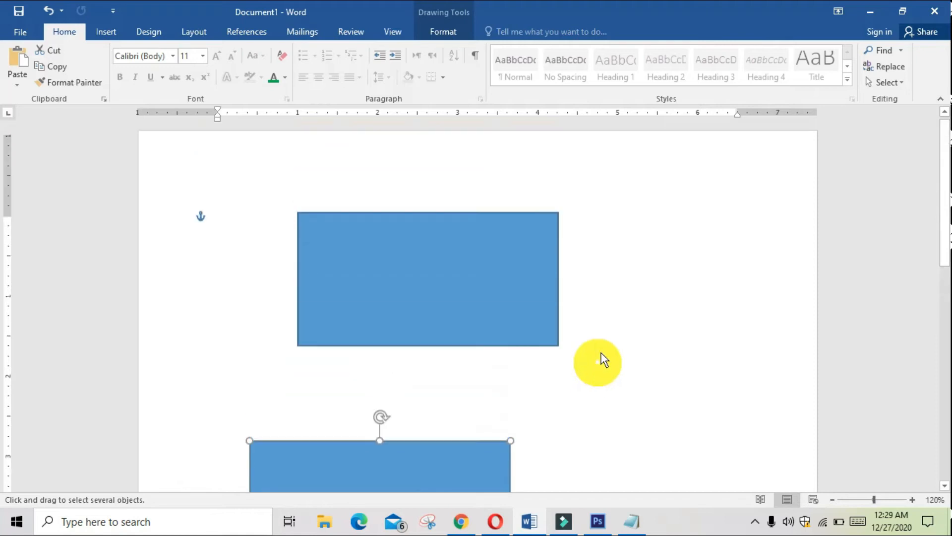
pyautogui.moveTo(640, 238); pyautogui.dragTo(215, 450)
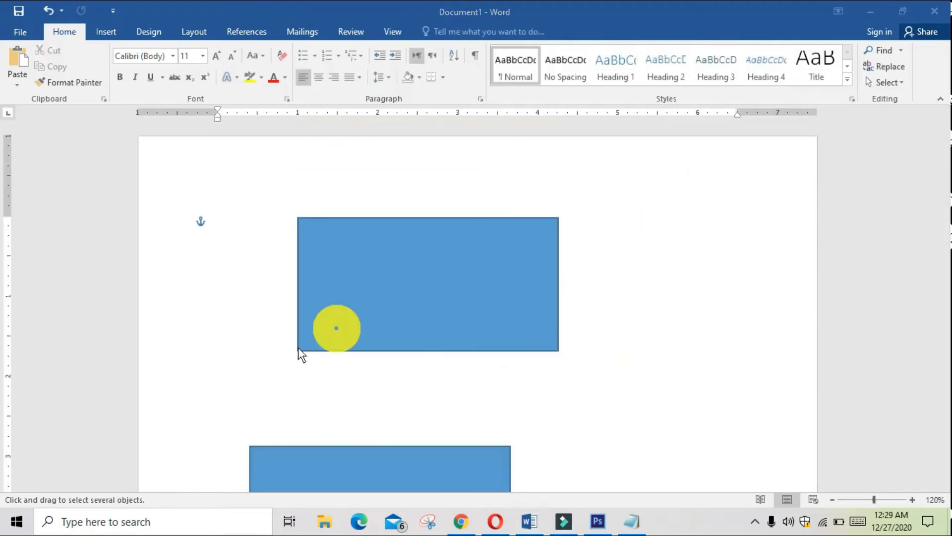
# Step: Select the rectangles individually, ending with the upper one, and check the Select options
pyautogui.click(506, 278)
pyautogui.scroll(-1, 699, 366)
pyautogui.scroll(-1, 698, 365)
pyautogui.click(406, 399)
pyautogui.click(511, 263)
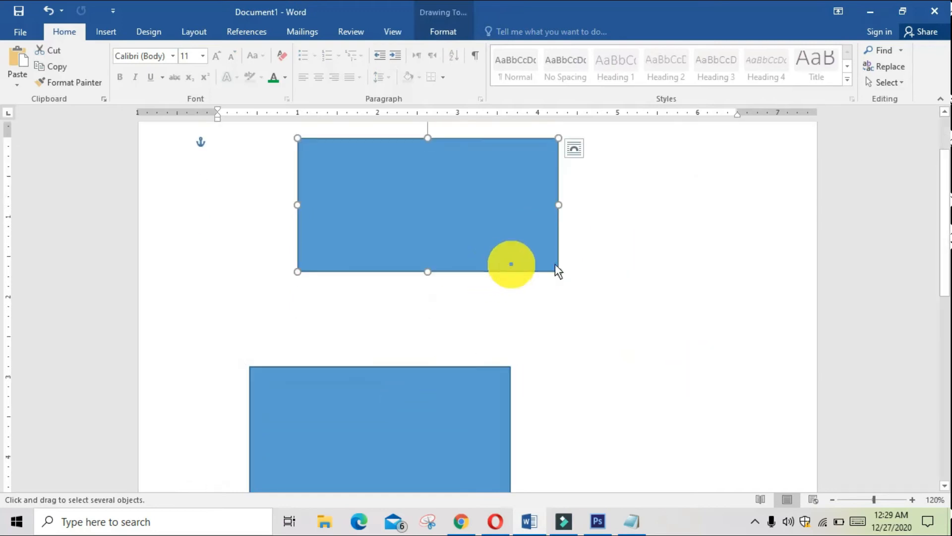
pyautogui.click(898, 80)
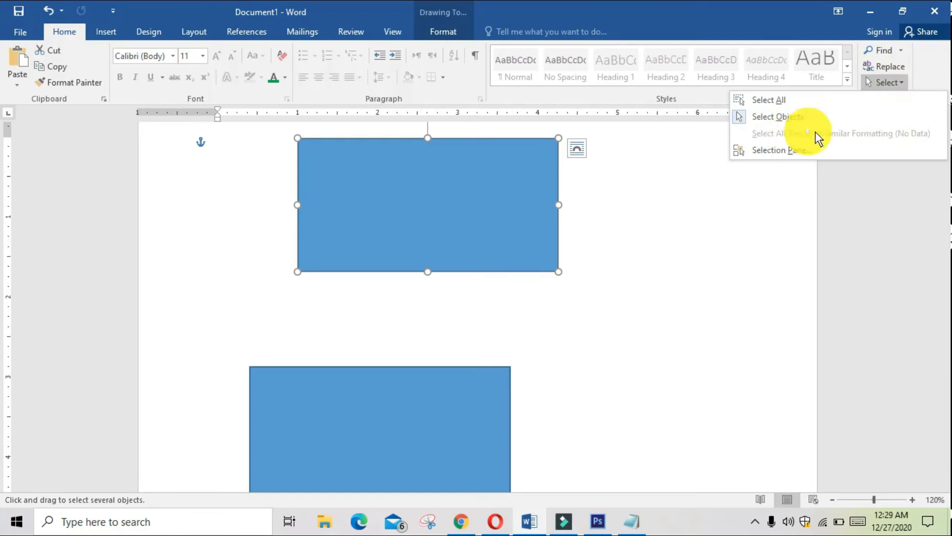
pyautogui.click(582, 304)
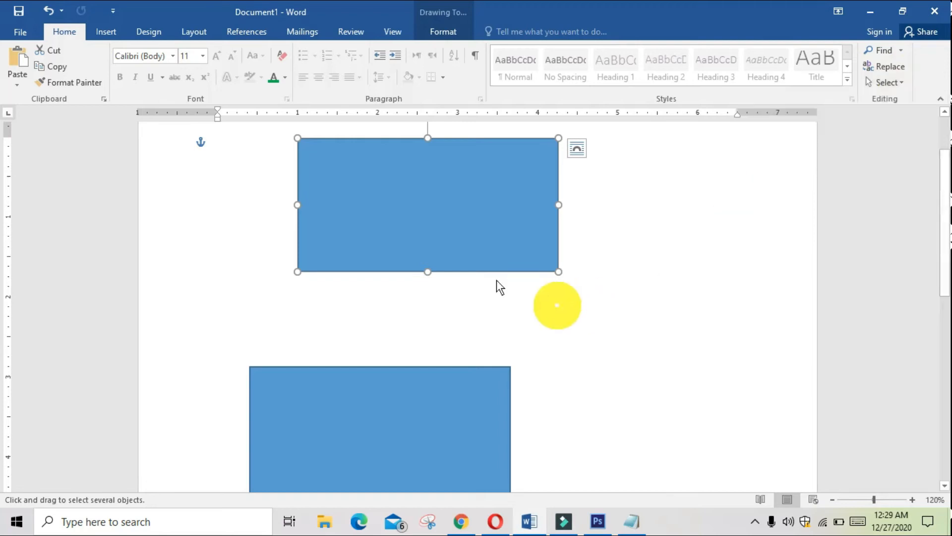
# Step: Show the Selection pane, and move the upper rectangle down and left so it overlaps the lower rectangle
pyautogui.click(898, 83)
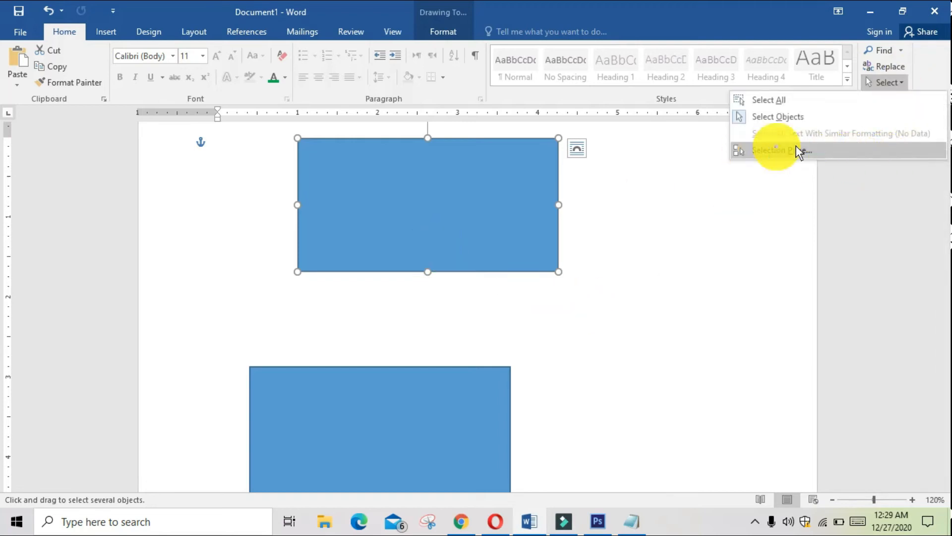
pyautogui.click(846, 157)
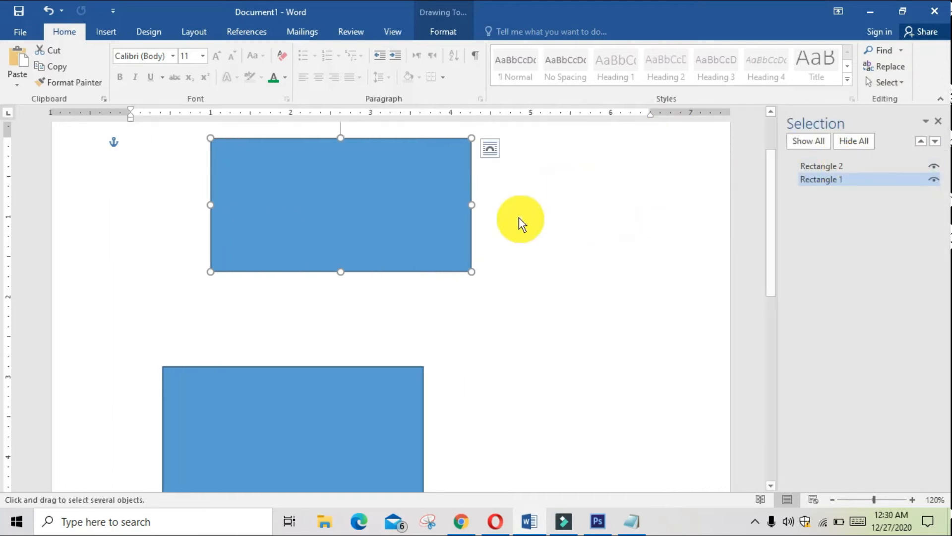
pyautogui.scroll(1, 545, 221)
pyautogui.scroll(1, 556, 229)
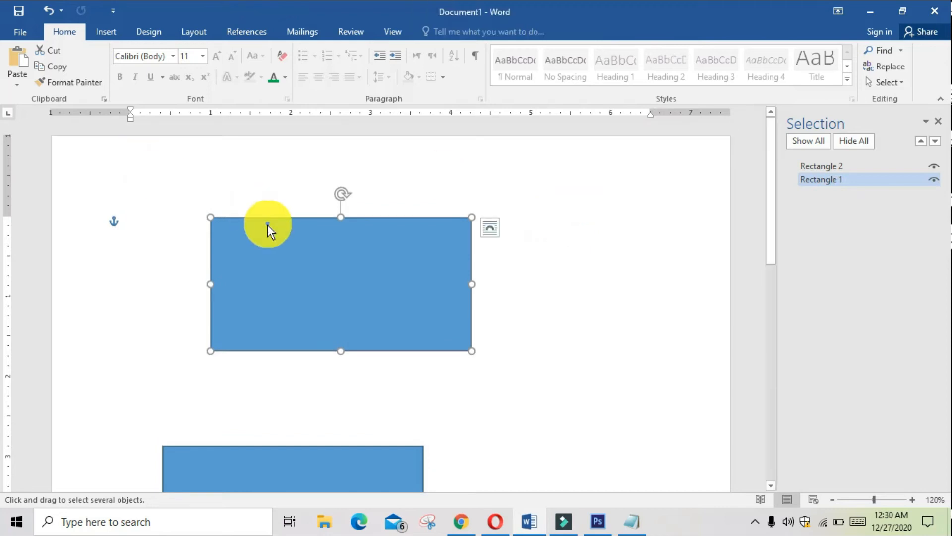
pyautogui.moveTo(231, 330); pyautogui.dragTo(157, 420)
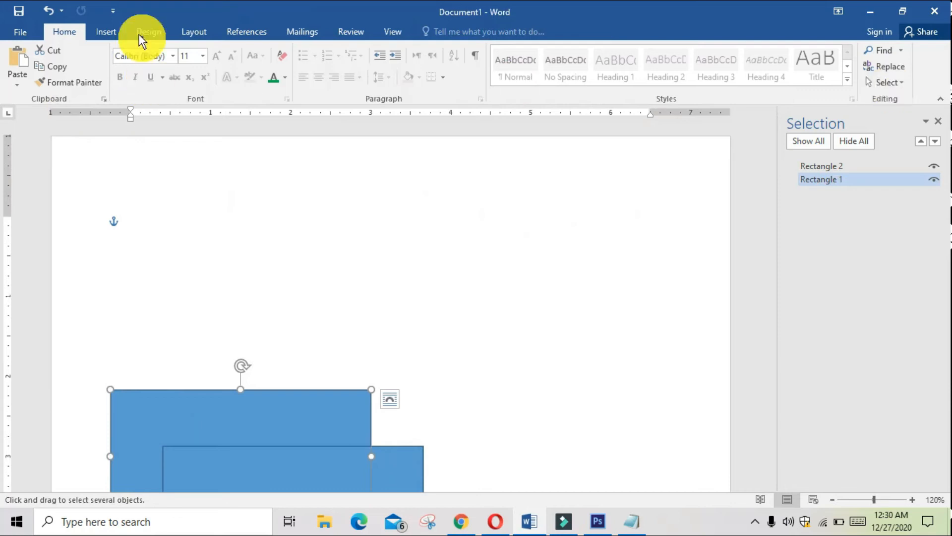
# Step: Generate a sample paragraph at the start of the page with =rand(1)
pyautogui.click(114, 239)
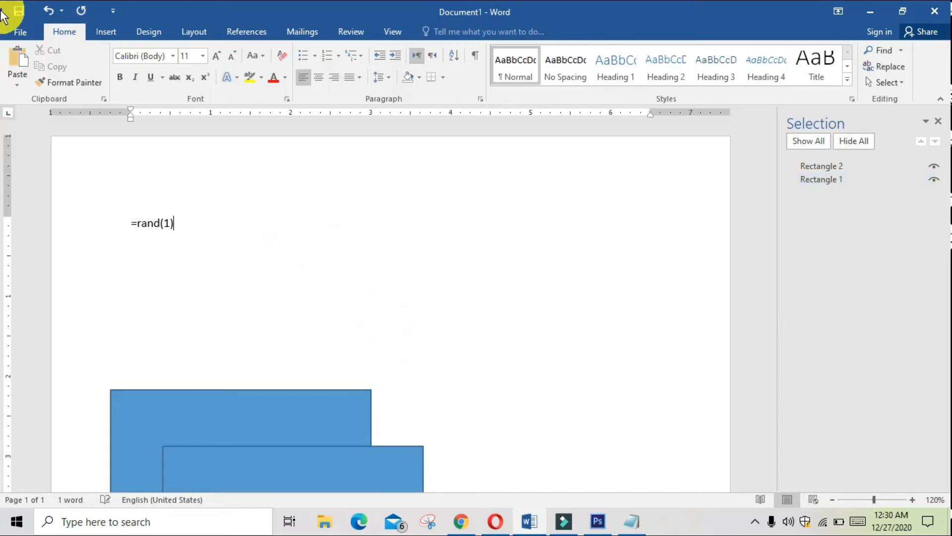
pyautogui.press('Return')
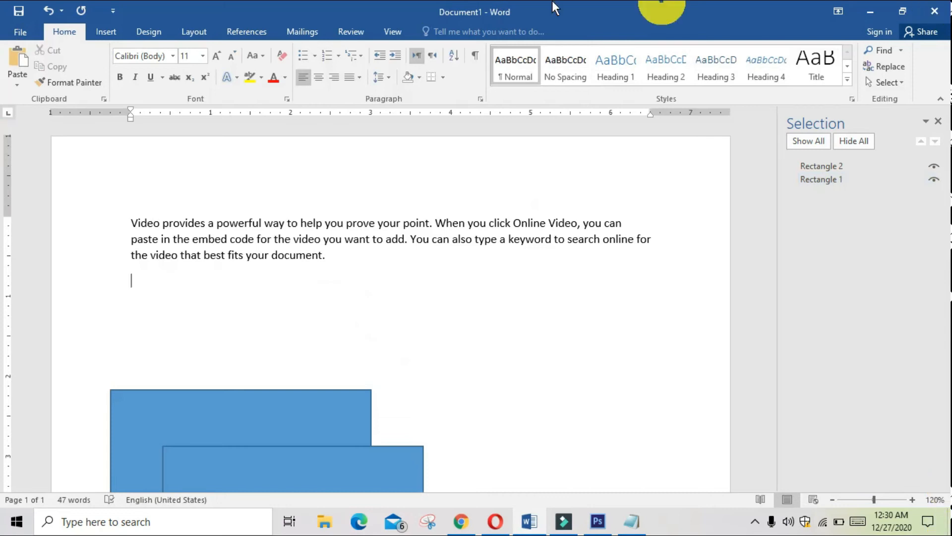
# Step: Select all text with similar formatting, recheck the Select options, and clear the selection
pyautogui.click(892, 81)
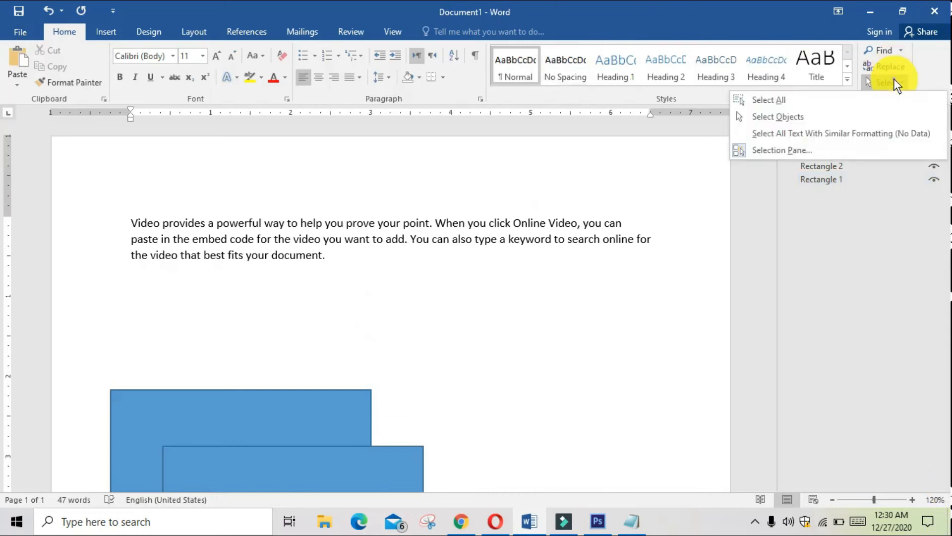
pyautogui.click(942, 135)
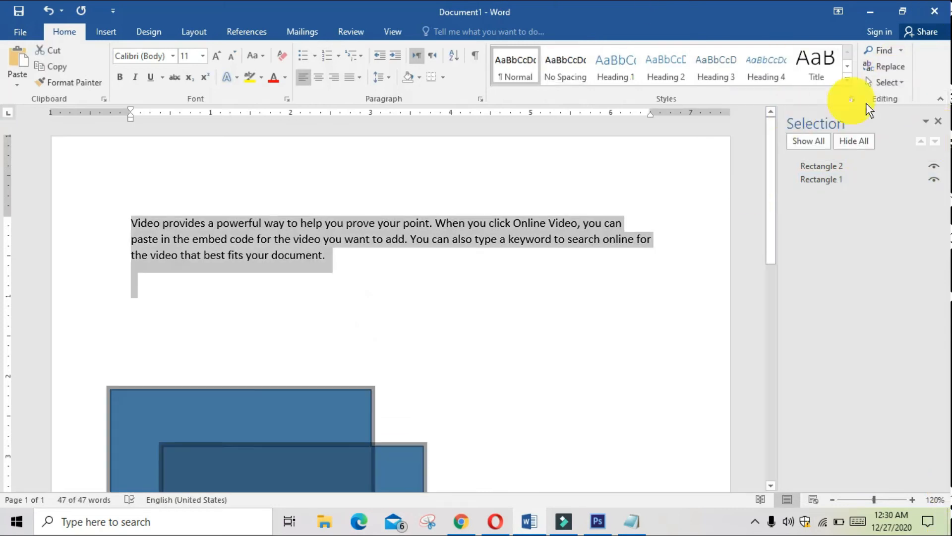
pyautogui.click(895, 83)
pyautogui.click(689, 174)
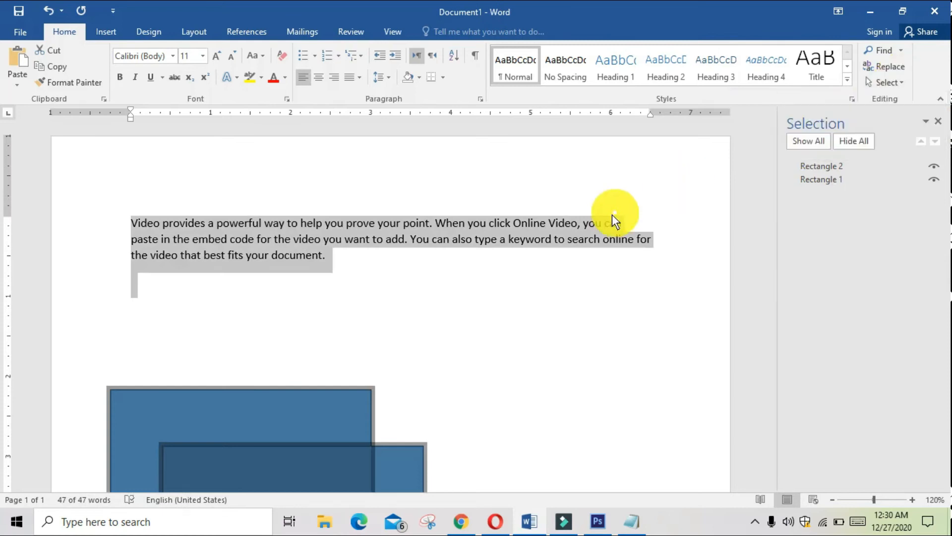
pyautogui.click(612, 214)
# Step: Select the overlapping rectangles one at a time, ending with Rectangle 1
pyautogui.scroll(-3, 618, 211)
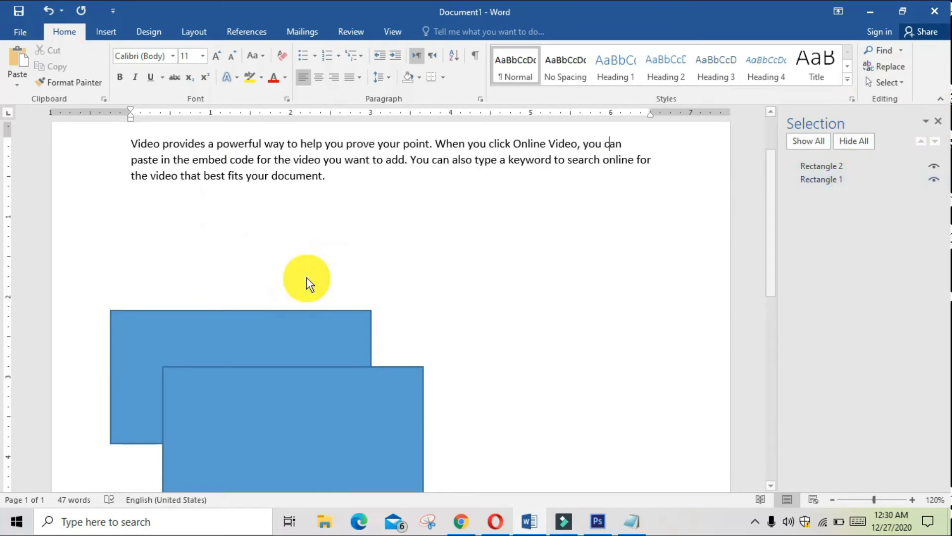
pyautogui.click(315, 343)
pyautogui.click(319, 415)
pyautogui.click(573, 322)
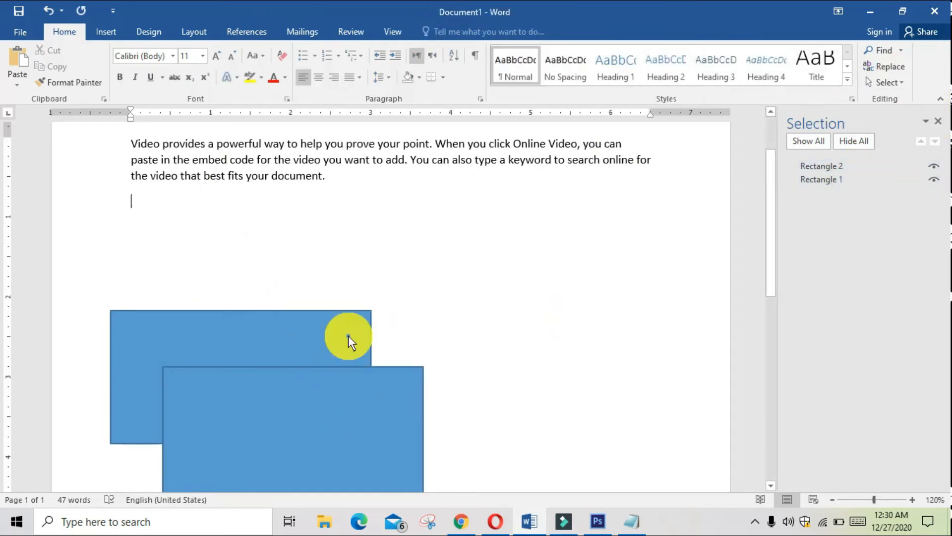
pyautogui.click(348, 335)
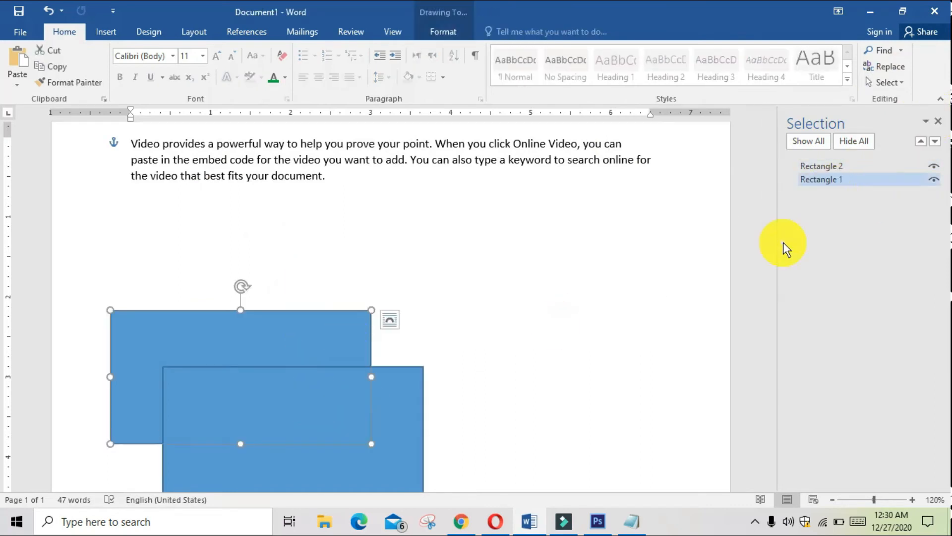
# Step: Hide and show Rectangle 1 and Rectangle 2 in turn by toggling their visibility
pyautogui.click(935, 182)
pyautogui.click(934, 182)
pyautogui.click(936, 185)
pyautogui.click(937, 183)
pyautogui.click(937, 169)
pyautogui.click(936, 169)
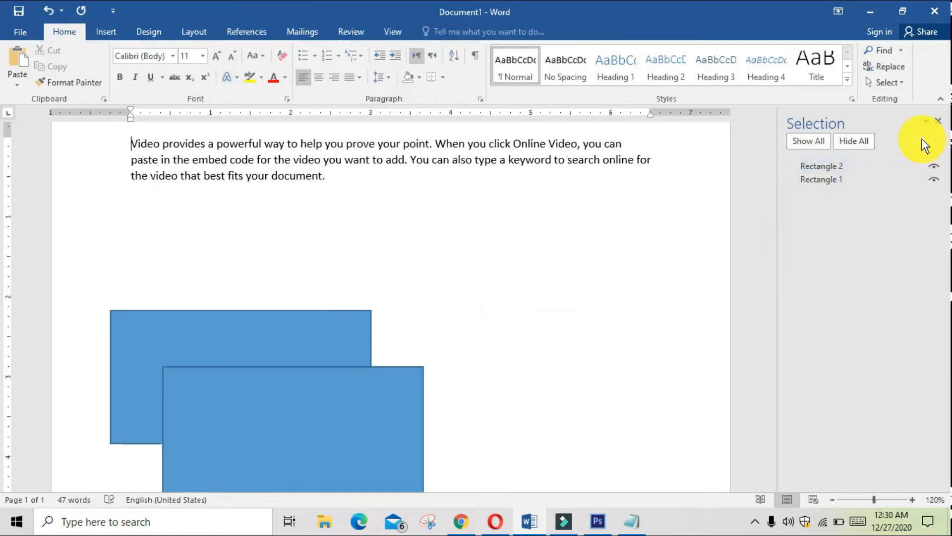
# Step: Place Rectangle 2 below Rectangle 1 in the stacking order, then undock and close the Selection pane
pyautogui.moveTo(837, 167); pyautogui.dragTo(836, 200)
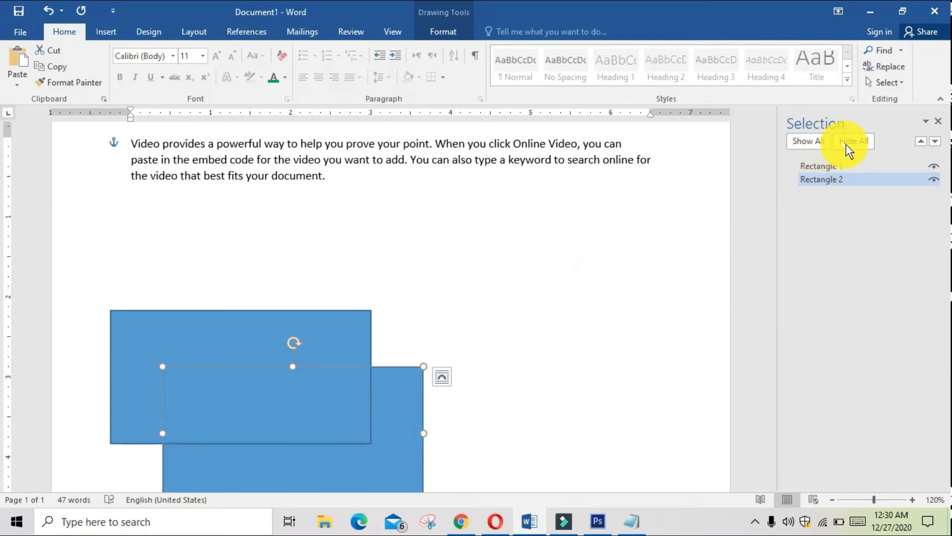
pyautogui.moveTo(875, 116); pyautogui.dragTo(856, 144)
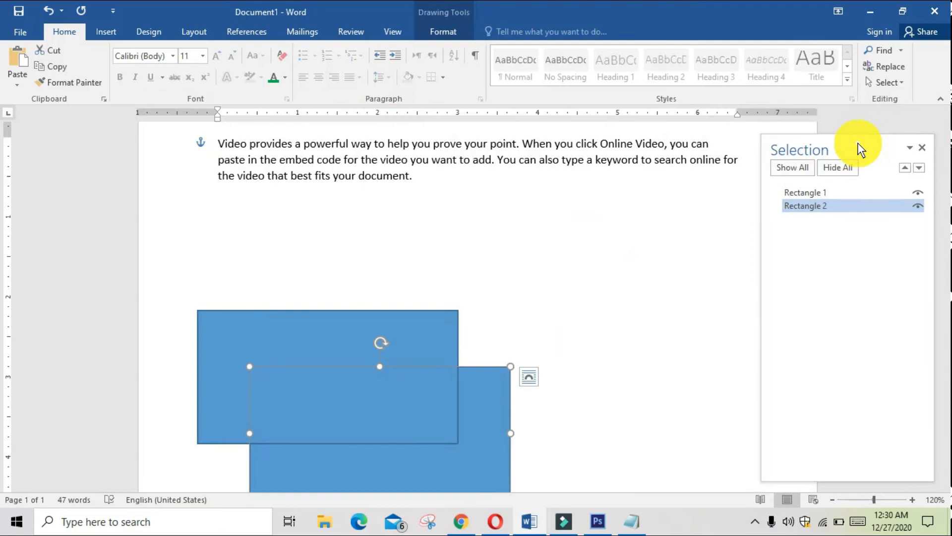
pyautogui.click(921, 150)
# Step: Select both overlapping rectangles together and delete them
pyautogui.scroll(-3, 569, 263)
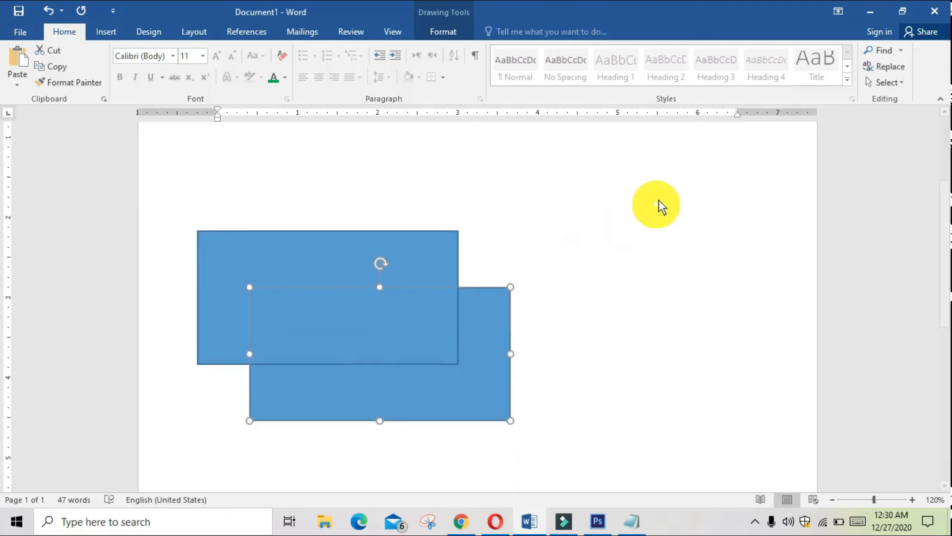
pyautogui.scroll(1, 432, 260)
pyautogui.click(432, 260)
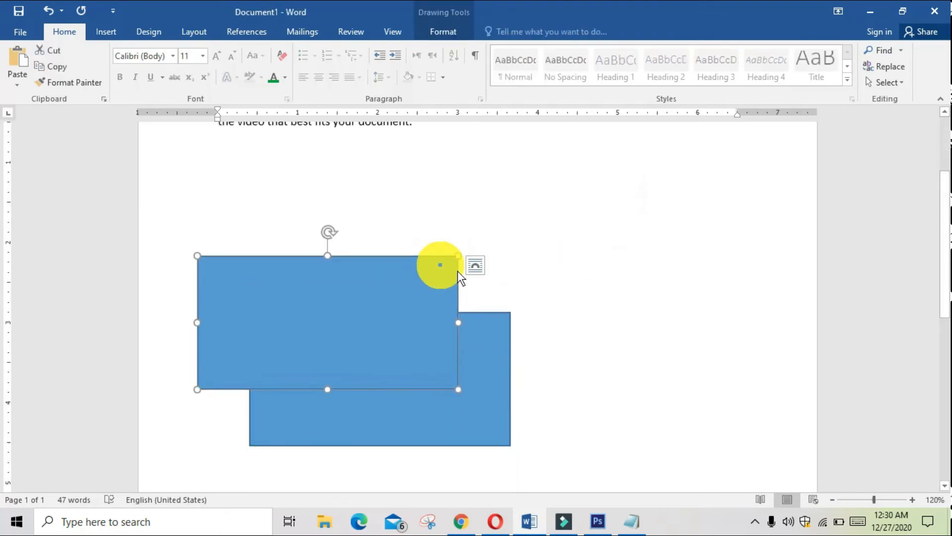
pyautogui.hotkey('ctrl', 'a')
pyautogui.click(534, 224)
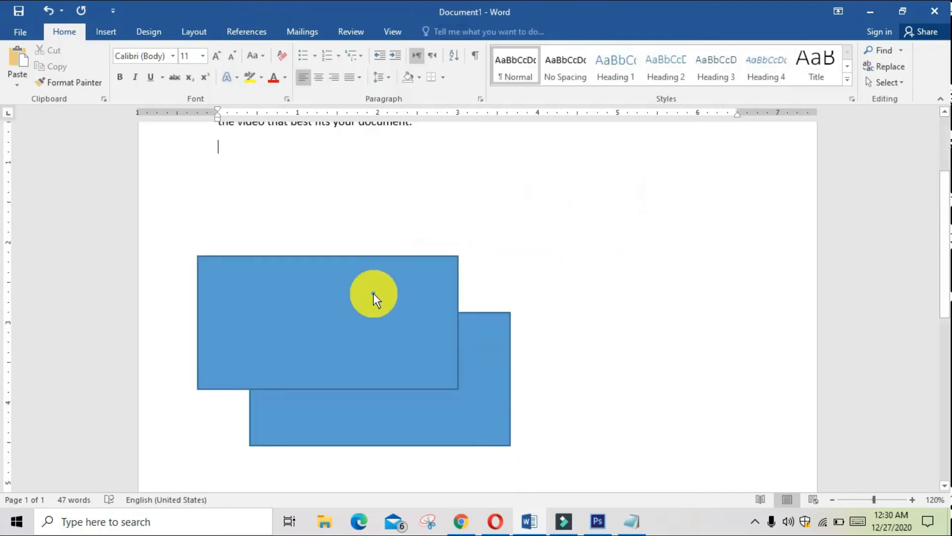
pyautogui.click(374, 293)
pyautogui.keyDown('shift'); pyautogui.click(478, 397); pyautogui.keyUp('shift')
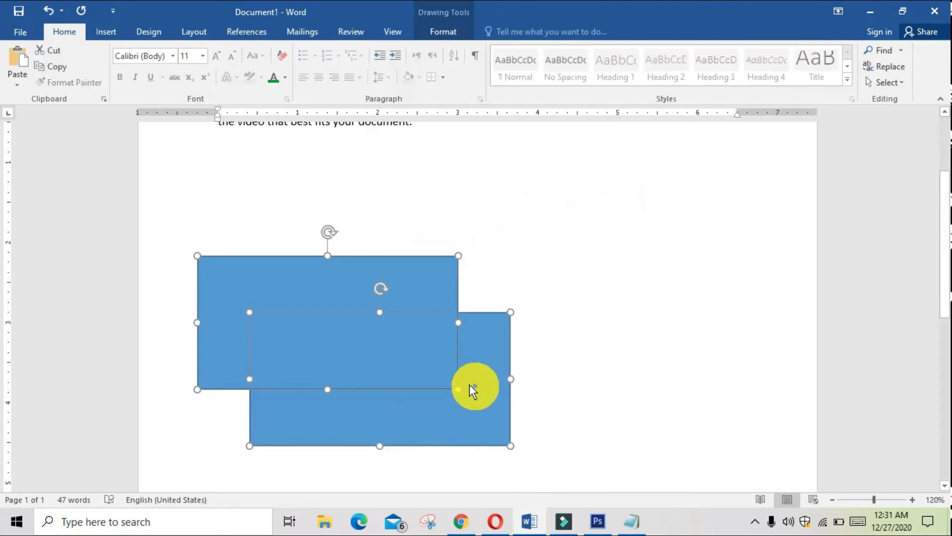
pyautogui.press('Delete')
# Step: Copy the sample paragraph and paste it twice beneath the original
pyautogui.scroll(3, 461, 373)
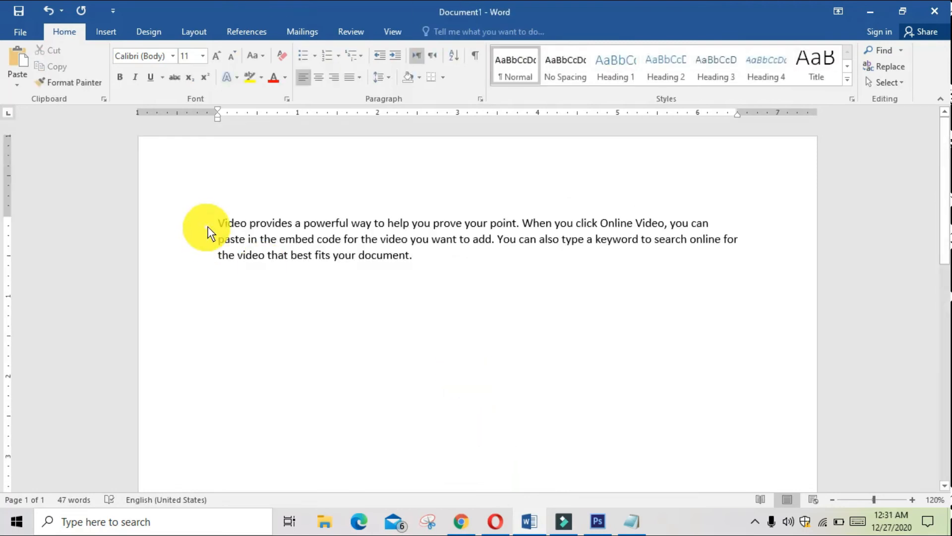
pyautogui.moveTo(221, 222); pyautogui.dragTo(497, 296)
pyautogui.hotkey('ctrl', 'c')
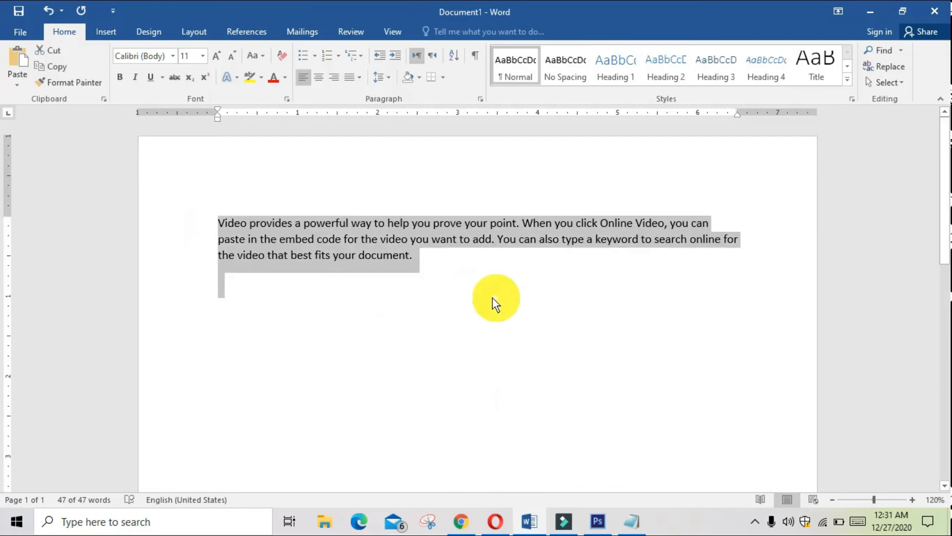
pyautogui.click(272, 336)
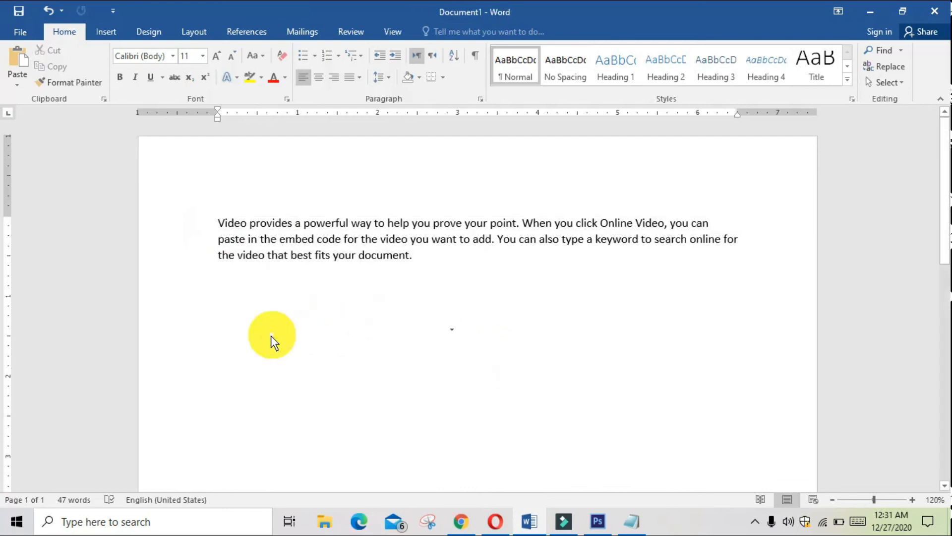
pyautogui.hotkey('ctrl', 'v')
pyautogui.hotkey('ctrl', 'v')
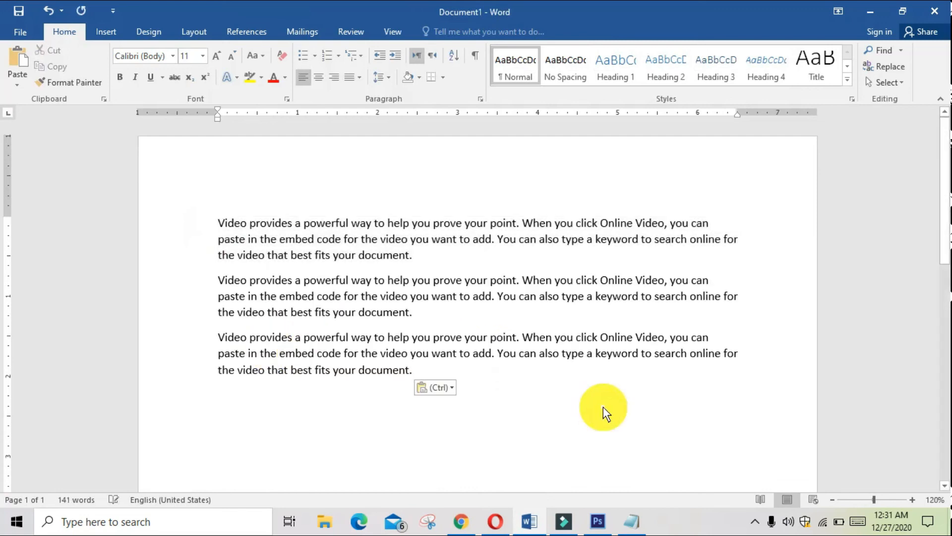
# Step: Select all three paragraphs, then only part of the third, and check the Select options
pyautogui.moveTo(603, 407); pyautogui.dragTo(136, 185)
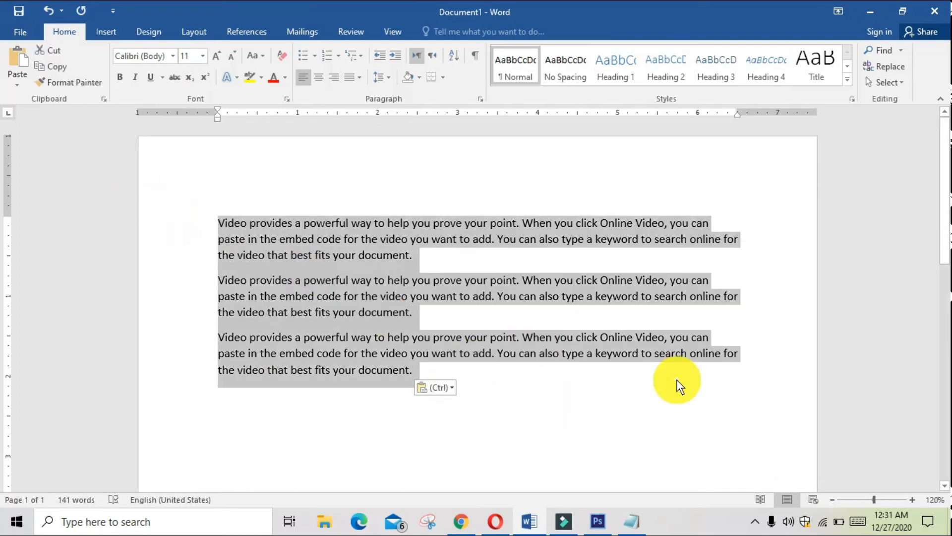
pyautogui.click(677, 381)
pyautogui.moveTo(726, 345); pyautogui.dragTo(357, 378)
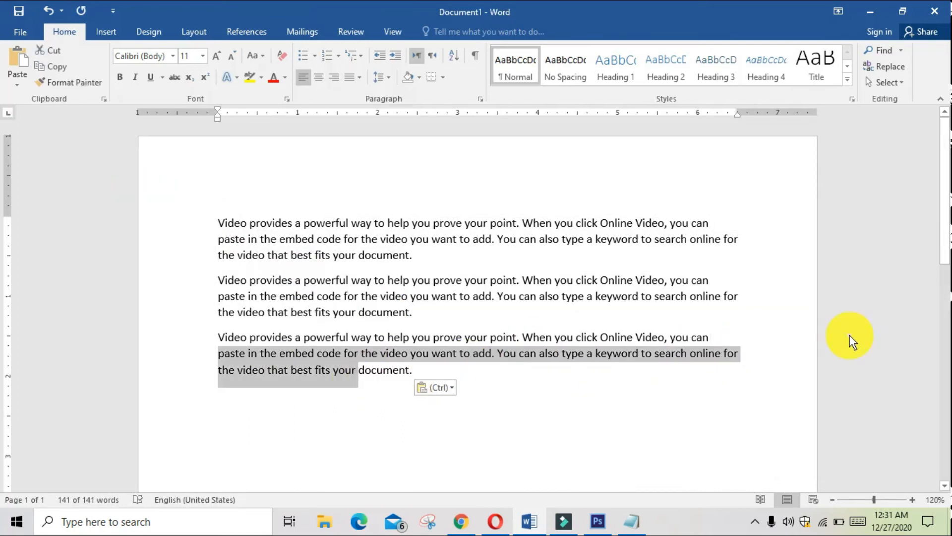
pyautogui.click(849, 335)
pyautogui.click(903, 83)
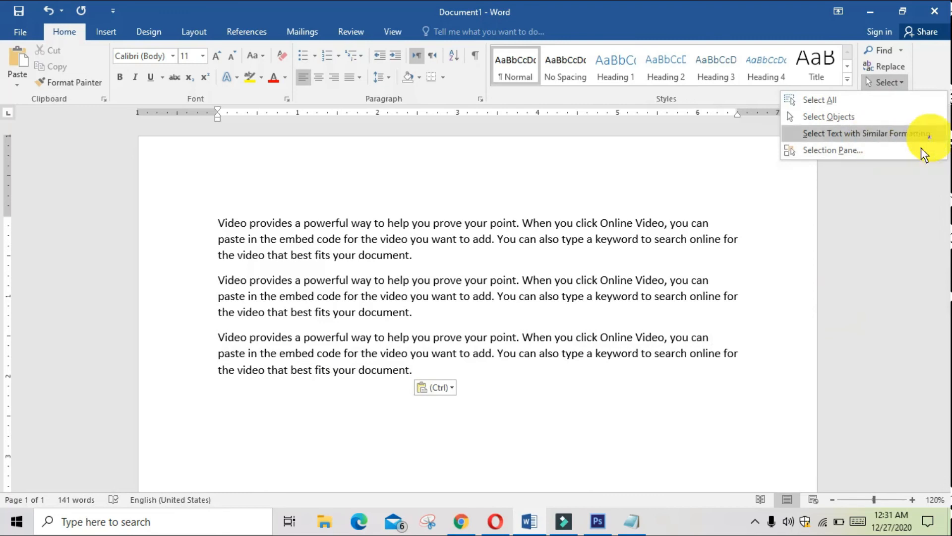
pyautogui.click(584, 401)
# Step: Set the third paragraph's font color to red
pyautogui.moveTo(232, 335); pyautogui.dragTo(479, 386)
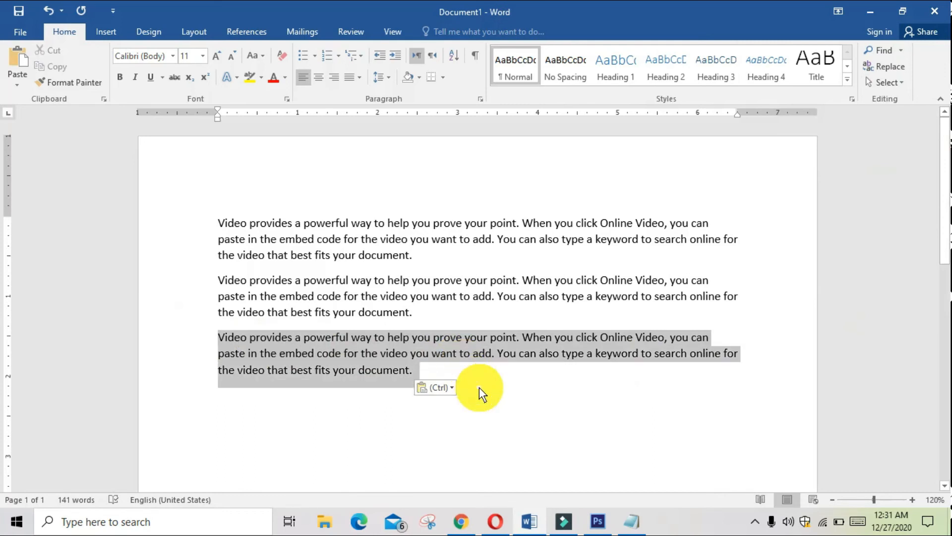
pyautogui.click(276, 81)
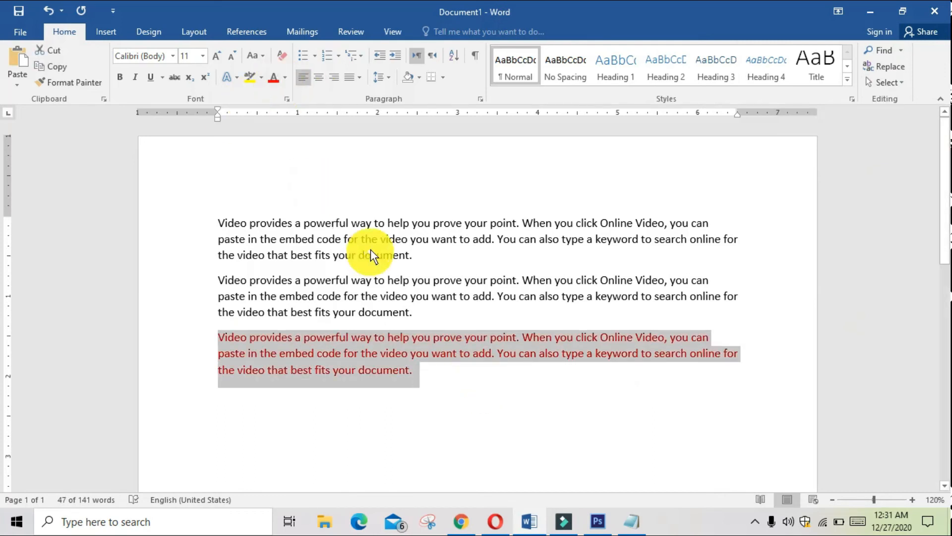
pyautogui.click(166, 206)
# Step: Set the first paragraph's font color to the standard green
pyautogui.moveTo(216, 220); pyautogui.dragTo(496, 258)
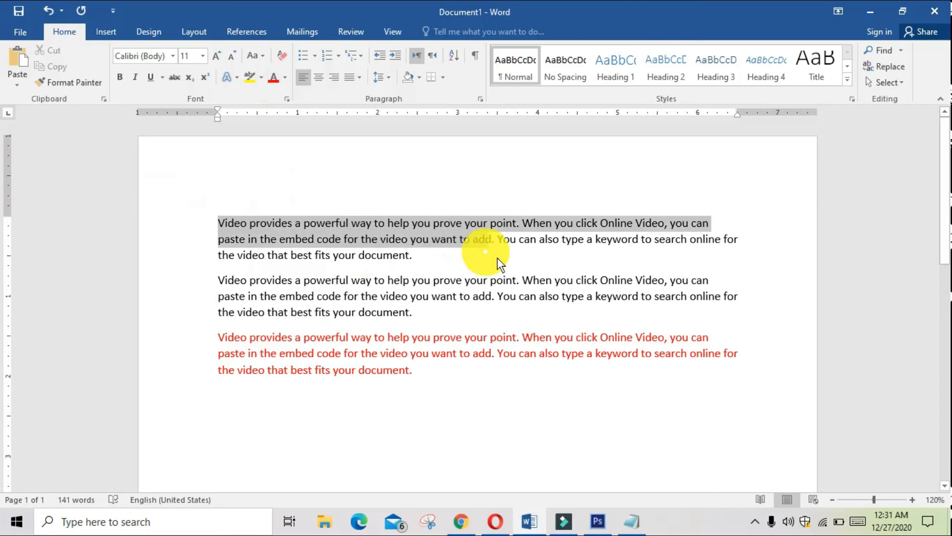
pyautogui.click(285, 79)
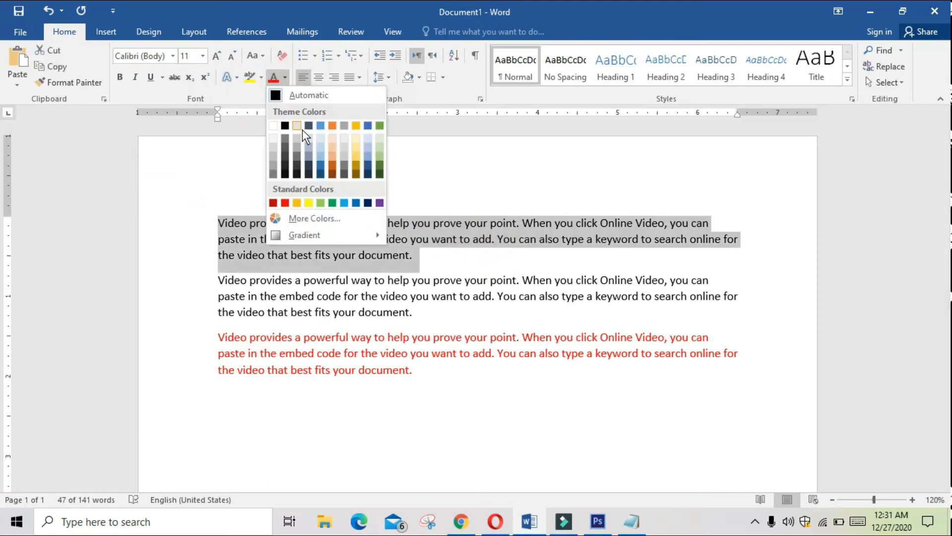
pyautogui.click(337, 204)
# Step: Select all text formatted like the green first paragraph, then clear the selection
pyautogui.click(423, 181)
pyautogui.click(884, 82)
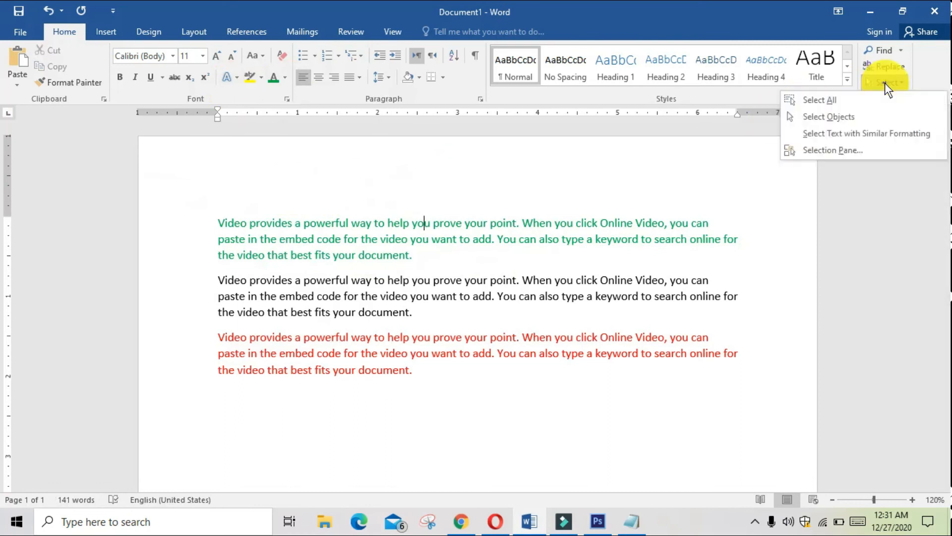
pyautogui.click(881, 133)
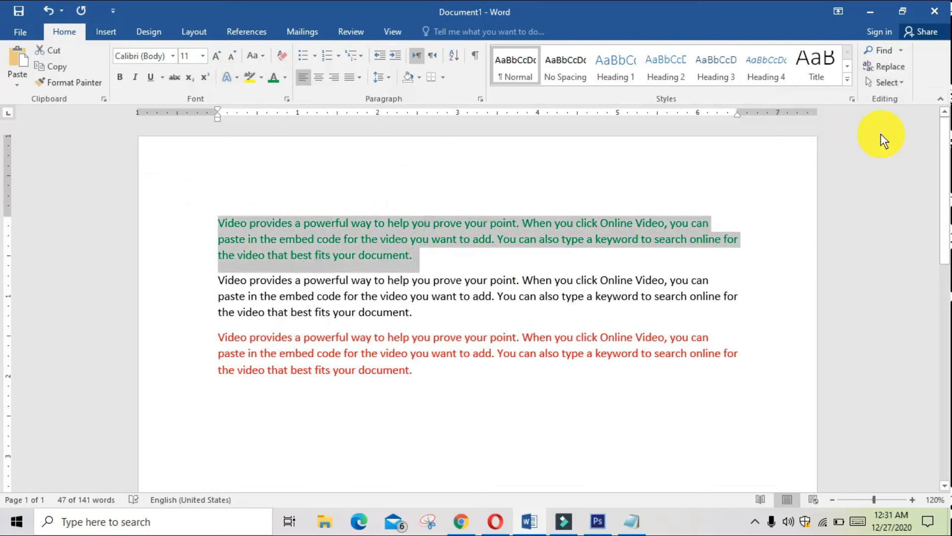
pyautogui.click(646, 263)
# Step: Change the third paragraph's font color to the same green as the first paragraph
pyautogui.moveTo(714, 343); pyautogui.dragTo(277, 386)
pyautogui.click(240, 340)
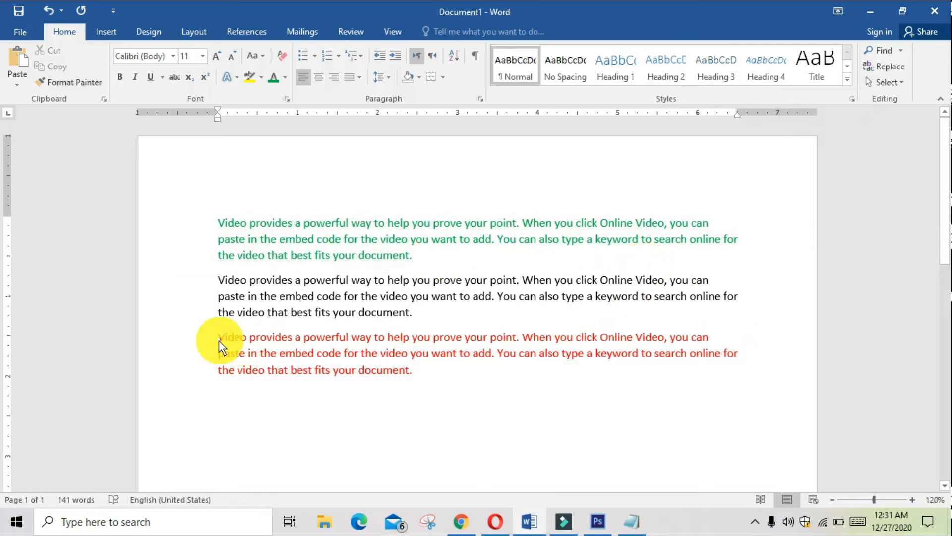
pyautogui.moveTo(218, 341); pyautogui.dragTo(483, 395)
pyautogui.click(273, 74)
pyautogui.click(467, 280)
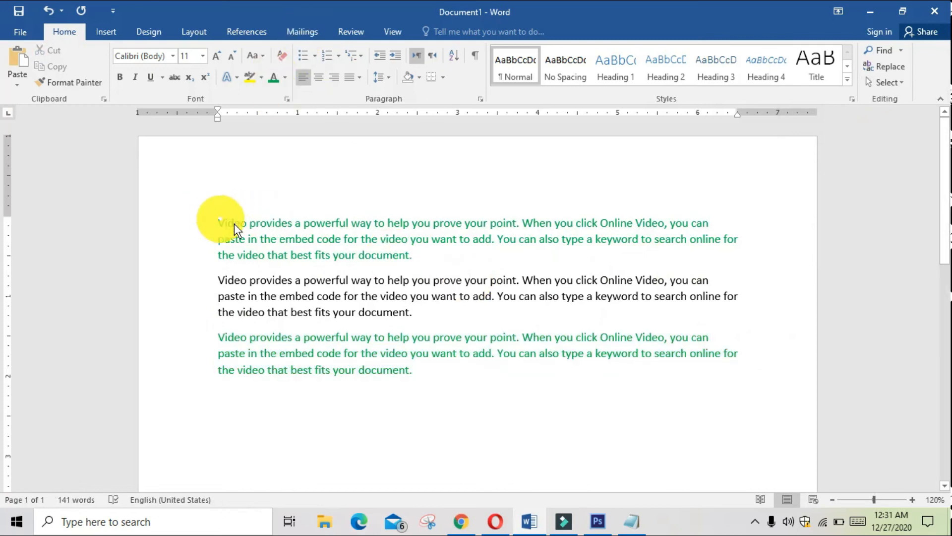
# Step: Select all text with formatting similar to the green first paragraph, then clear the selection
pyautogui.moveTo(234, 223); pyautogui.dragTo(621, 394)
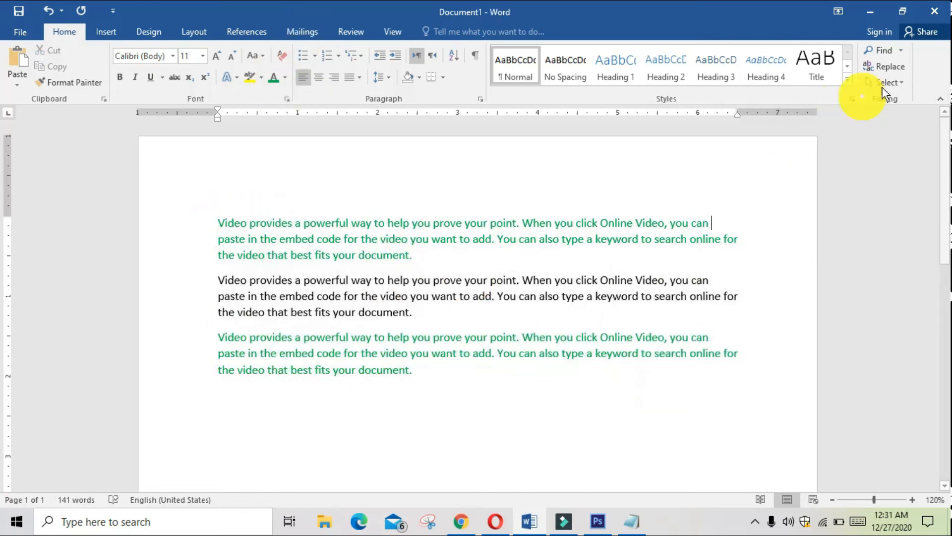
pyautogui.click(887, 84)
pyautogui.click(894, 135)
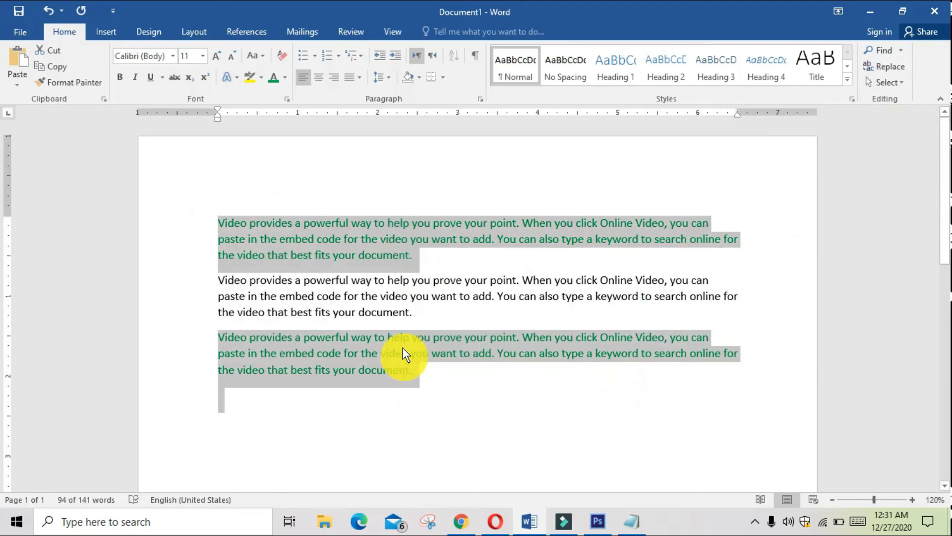
pyautogui.scroll(-1, 656, 323)
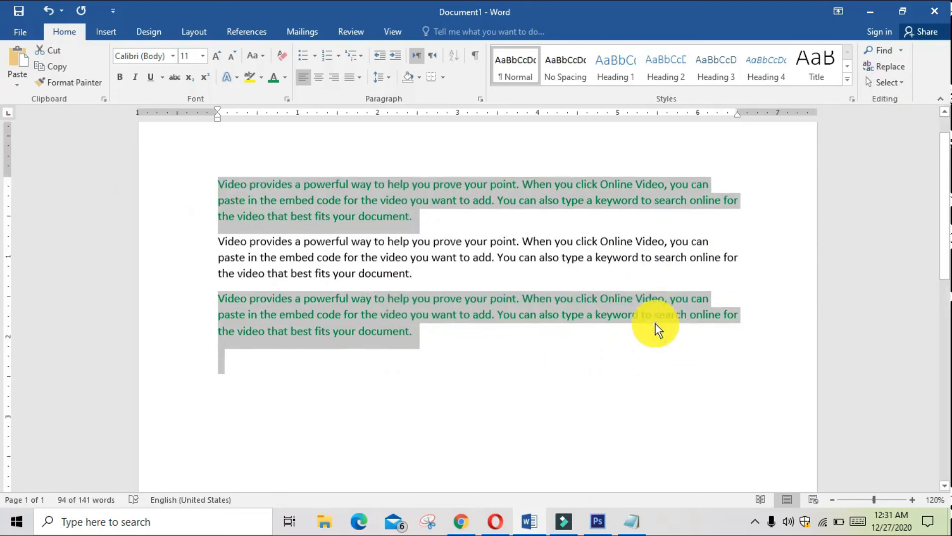
pyautogui.click(612, 353)
pyautogui.moveTo(595, 305); pyautogui.dragTo(595, 305)
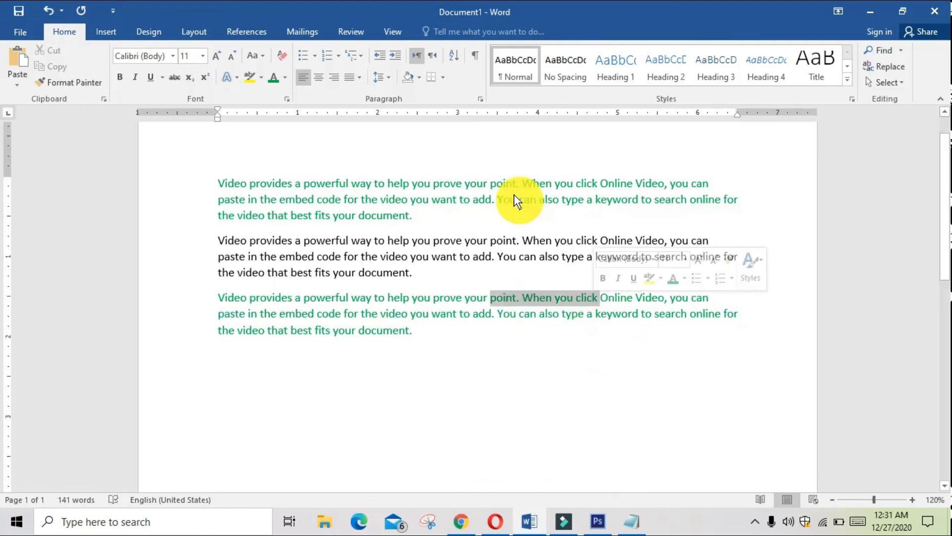
pyautogui.moveTo(514, 194); pyautogui.dragTo(592, 194)
pyautogui.moveTo(675, 259); pyautogui.dragTo(335, 259)
pyautogui.click(357, 271)
pyautogui.click(541, 312)
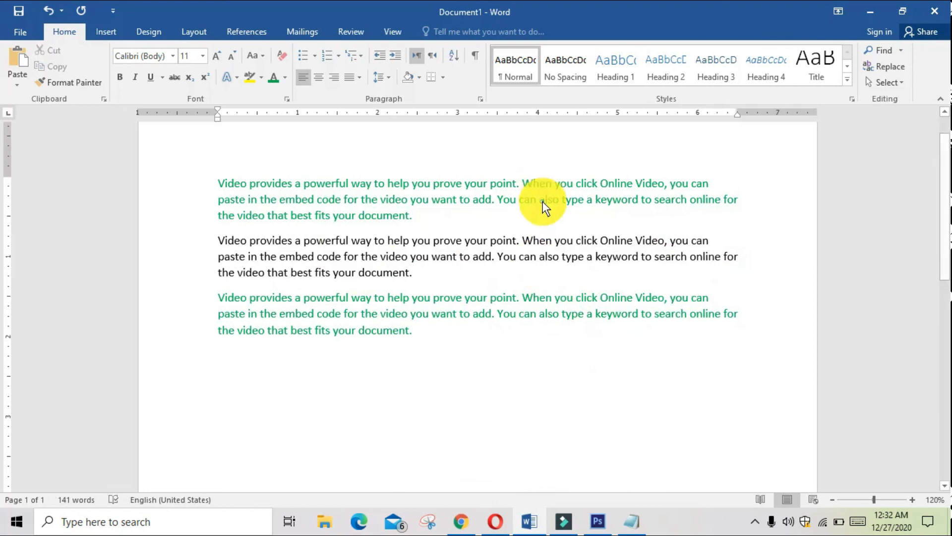
pyautogui.click(890, 84)
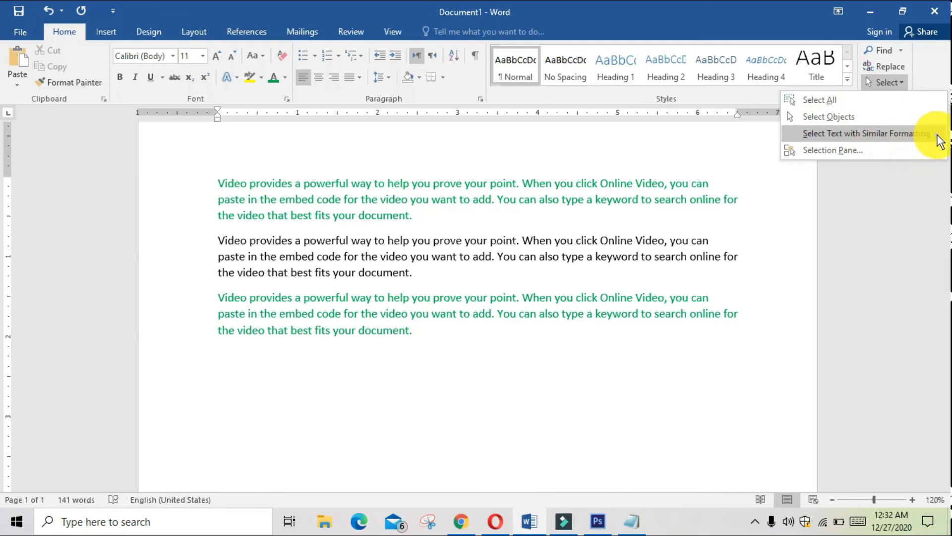
pyautogui.click(672, 169)
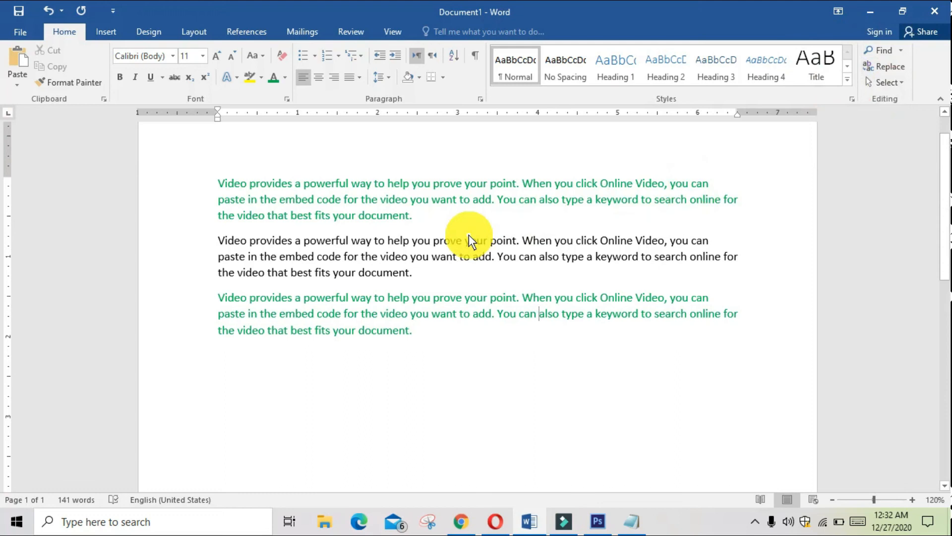
pyautogui.scroll(-1, 469, 235)
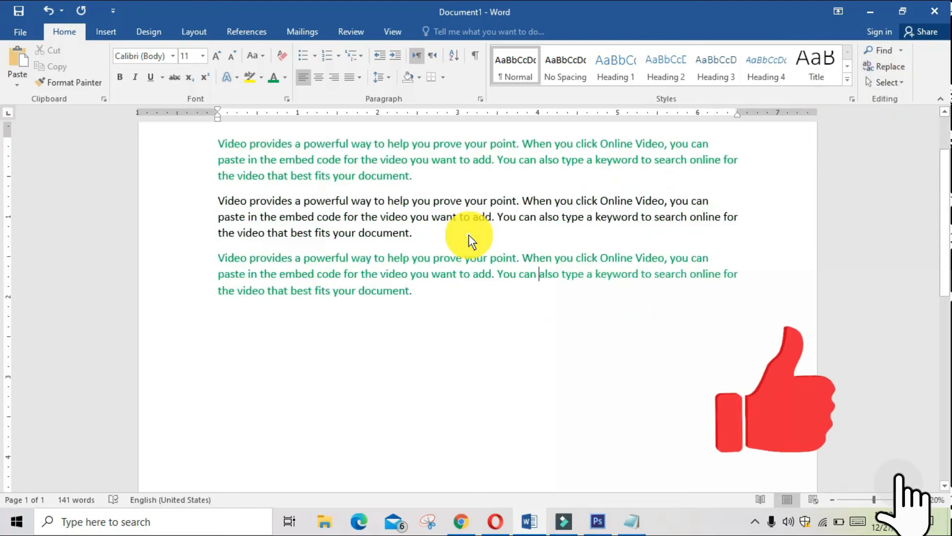